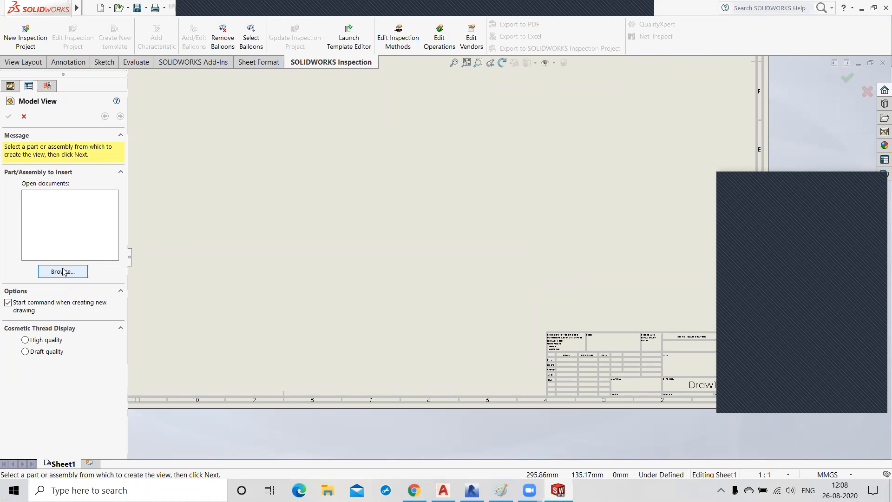
Load the part Part6wheel from the Downloads folder as the model for the drawing view.
click(63, 274)
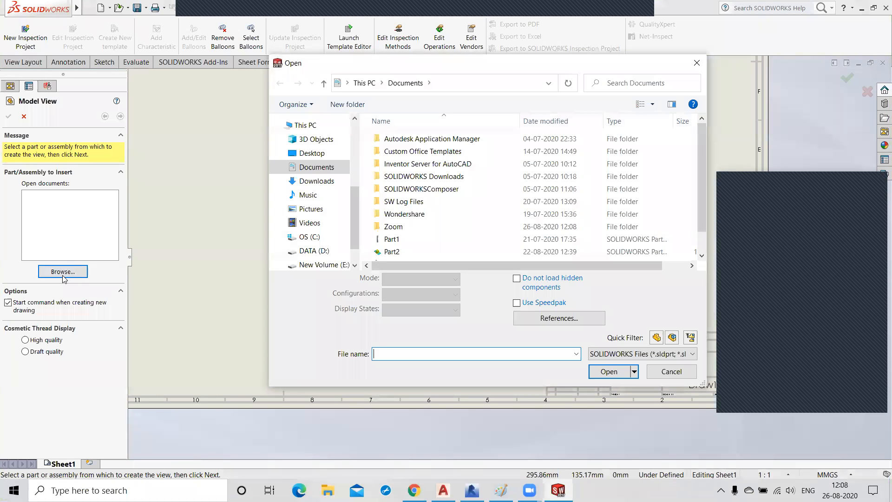
scroll(427, 201, down, 1)
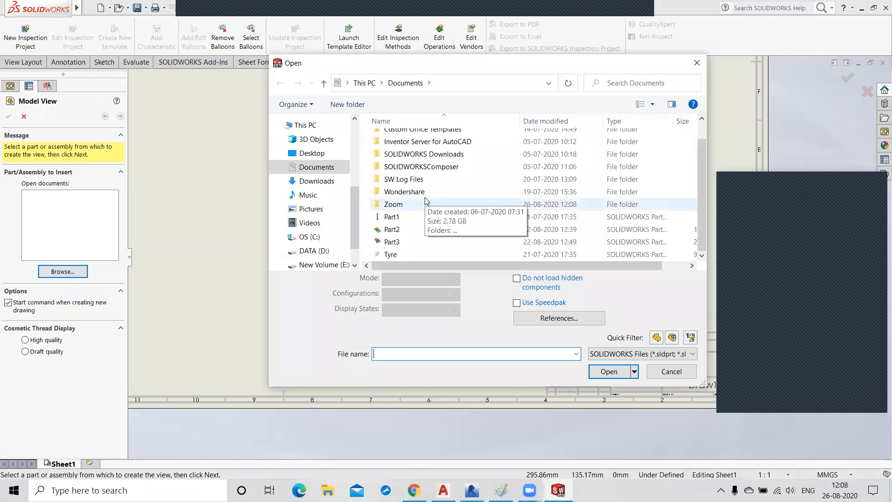
click(321, 182)
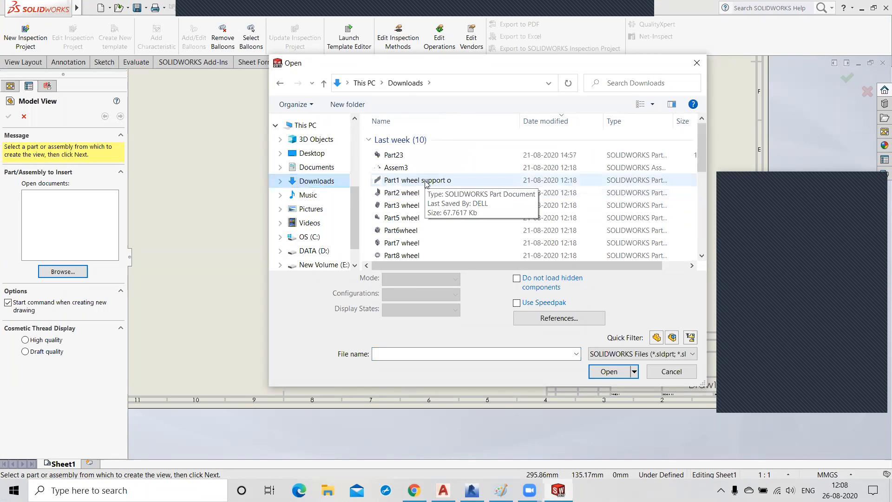
scroll(430, 184, down, 1)
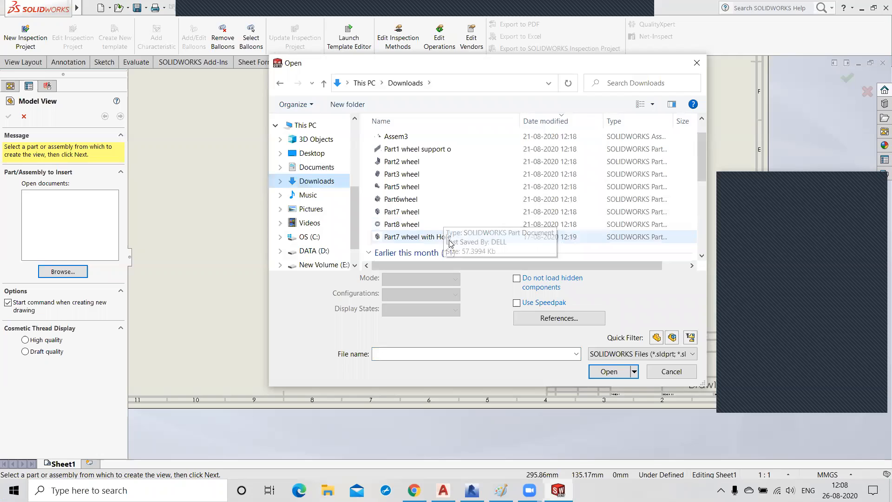
click(413, 204)
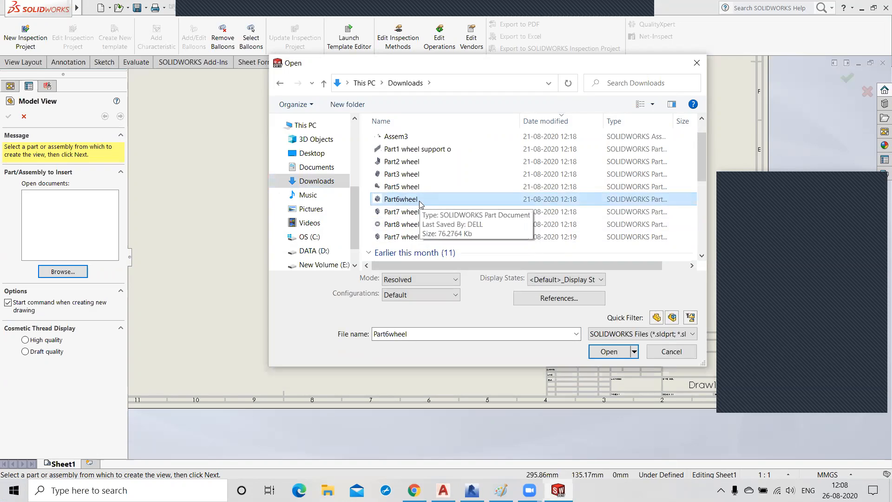
scroll(421, 205, down, 2)
scroll(421, 205, down, 1)
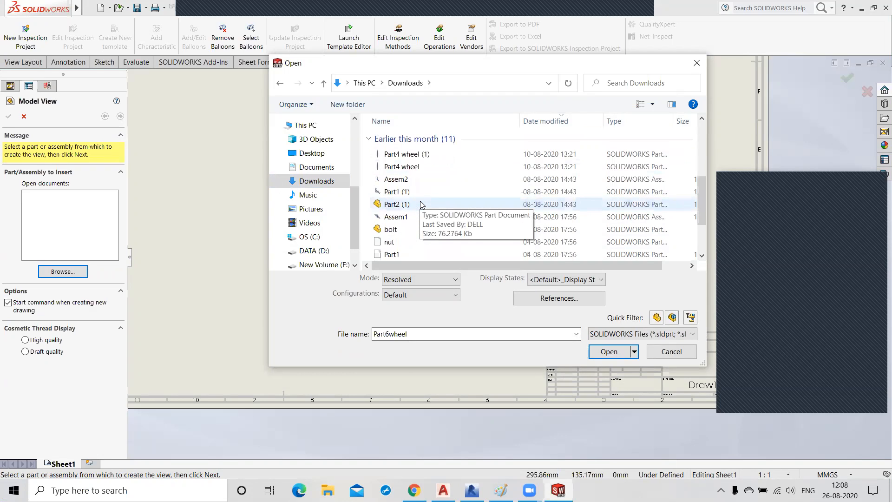
scroll(422, 204, down, 1)
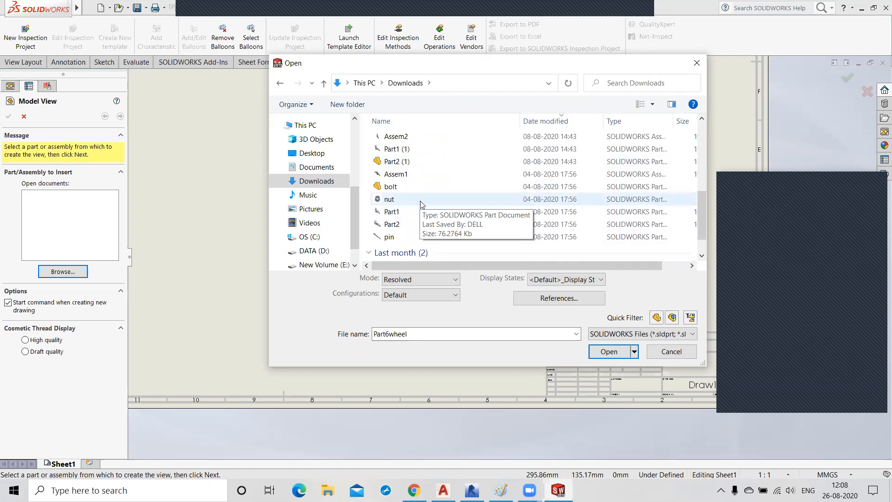
scroll(421, 204, up, 1)
scroll(417, 200, up, 1)
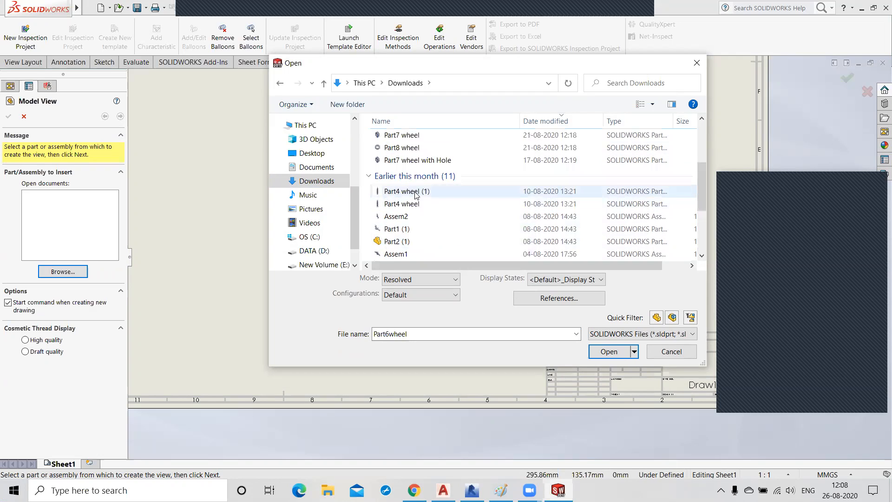
scroll(416, 191, up, 1)
click(418, 160)
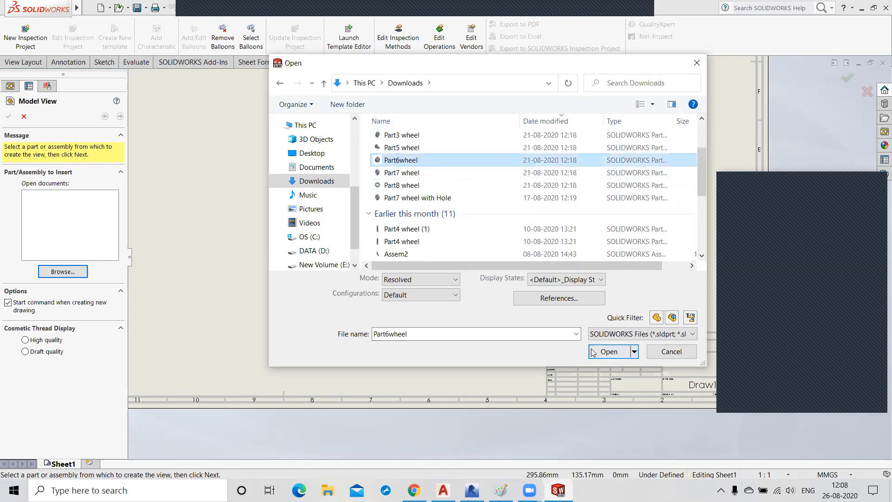
click(607, 351)
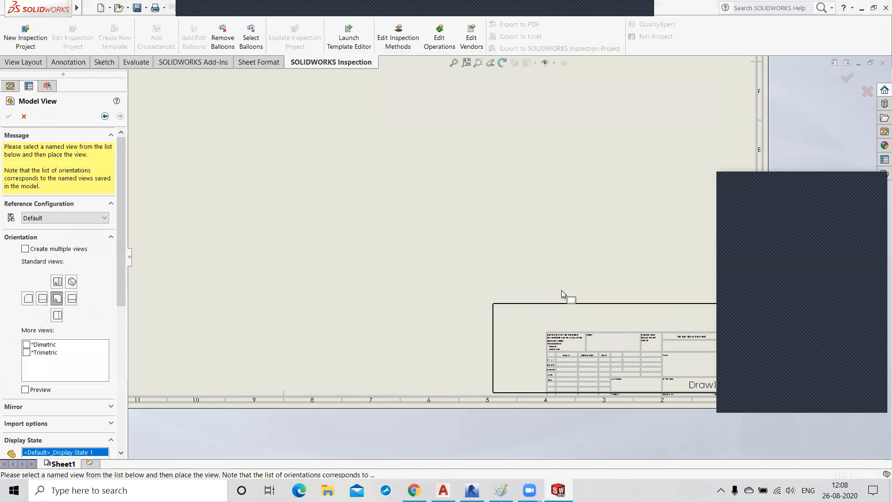
Place the front view of the nut near the upper-right corner of the drawing sheet.
scroll(546, 177, down, 2)
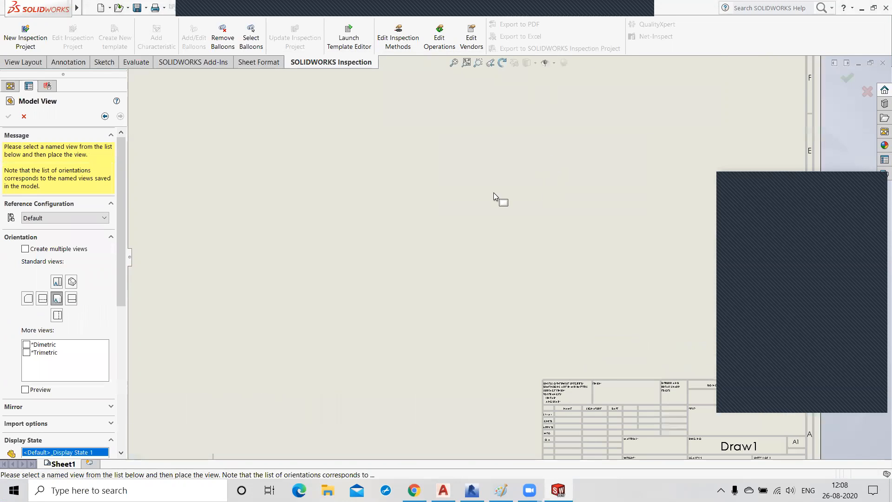
scroll(494, 193, up, 3)
scroll(494, 192, up, 2)
scroll(529, 232, down, 2)
scroll(568, 258, up, 1)
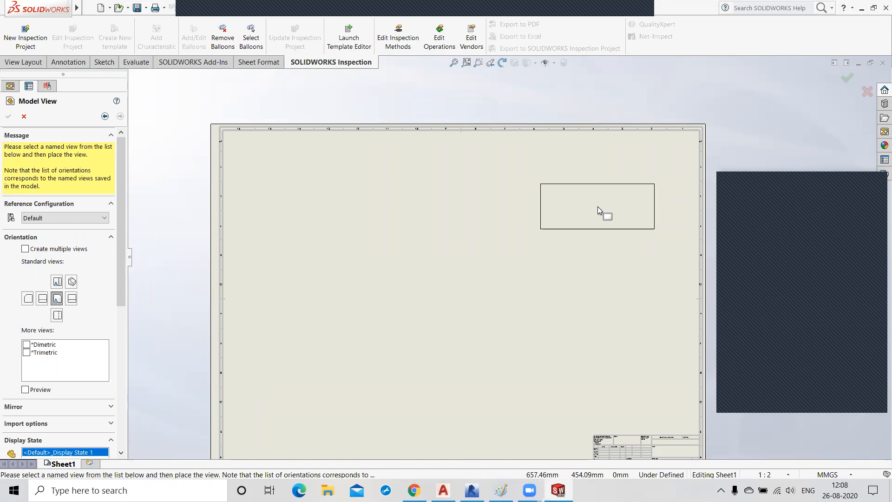
scroll(597, 207, down, 1)
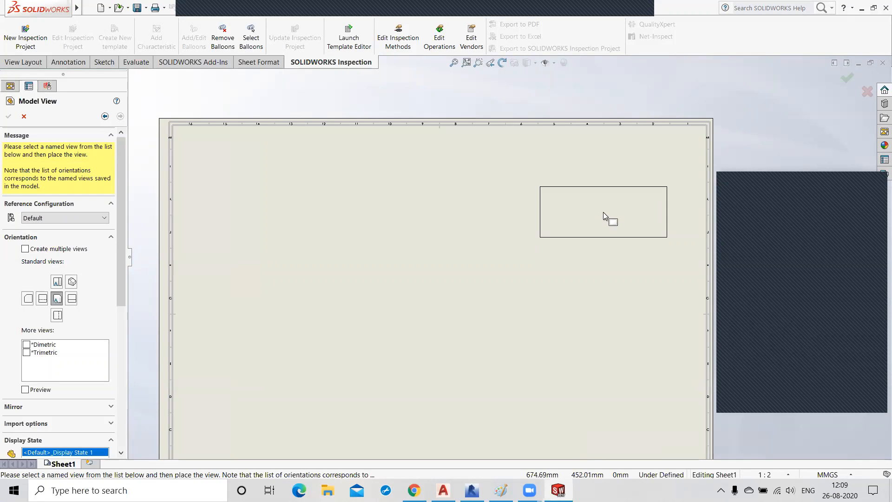
click(597, 208)
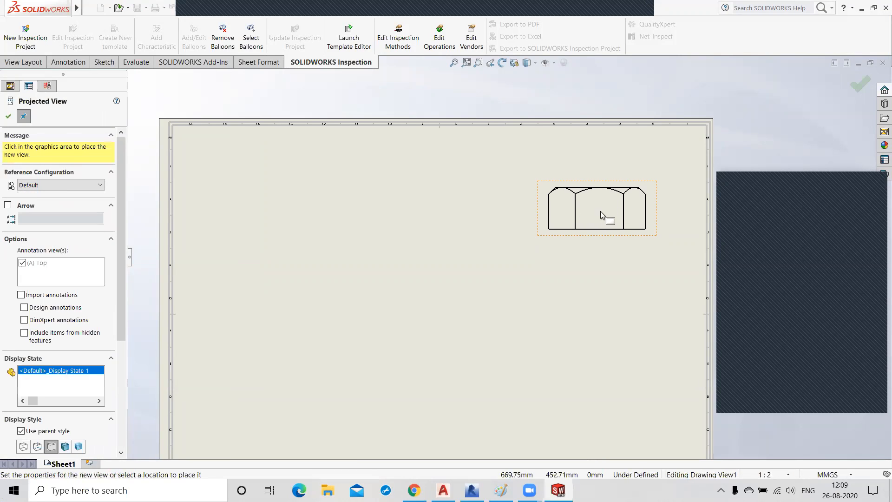
Place projected views of the nut: hexagonal below the front view, side view to its left, pictorial view diagonally below-left.
scroll(590, 245, down, 1)
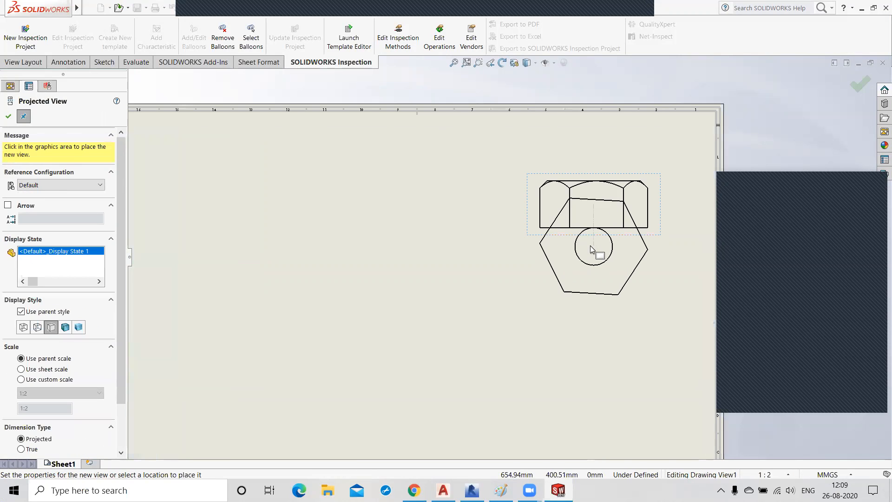
scroll(590, 246, up, 1)
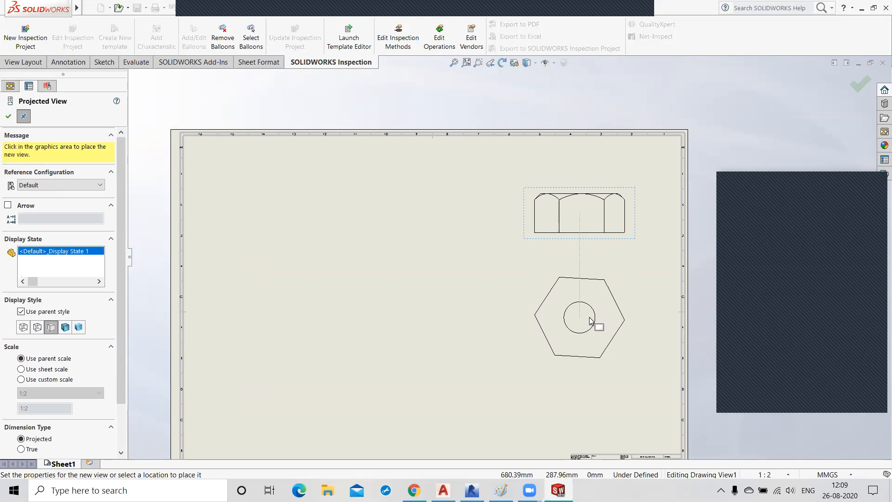
click(590, 320)
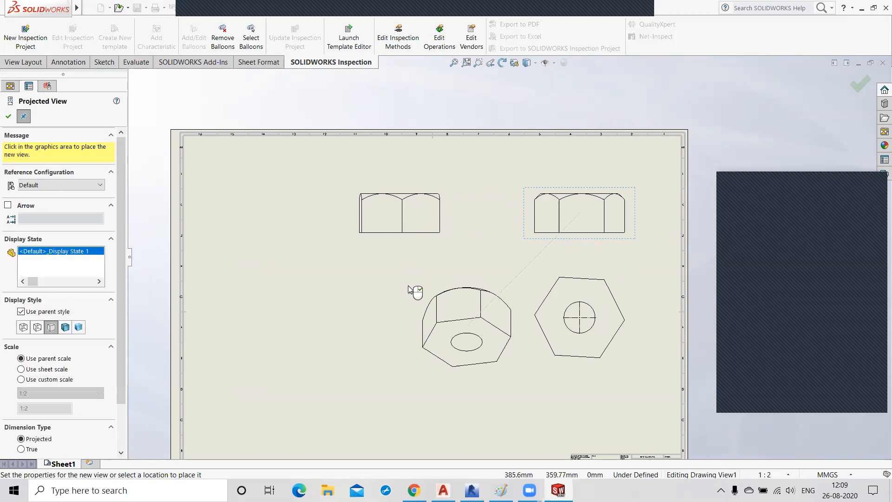
click(336, 310)
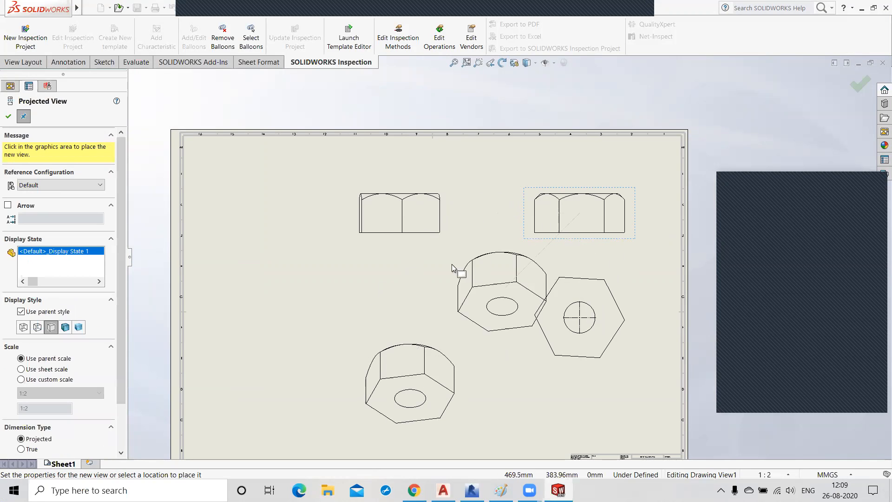
right_click(381, 278)
click(411, 289)
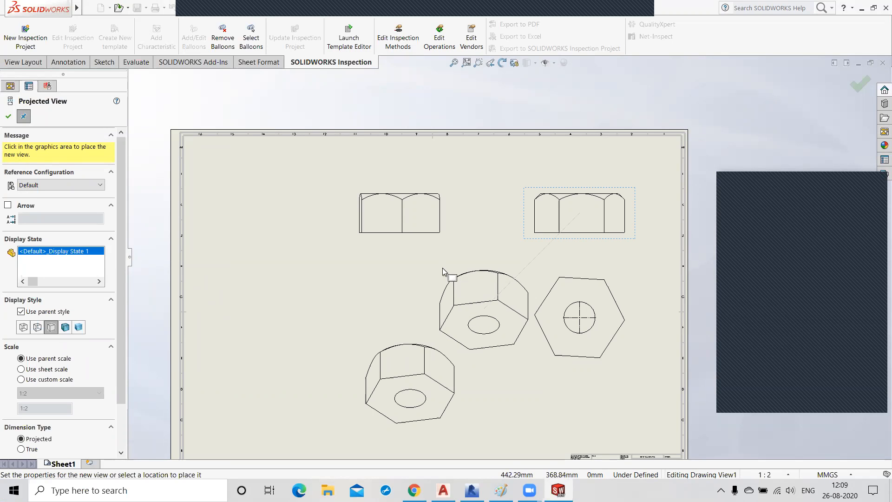
key(Escape)
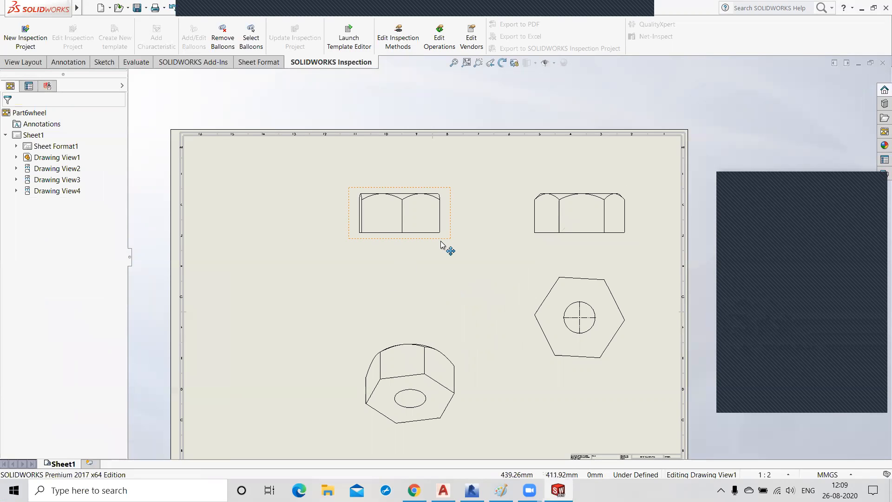
Expand Drawing View2 in the drawing tree and select its Part6wheel component.
scroll(441, 258, down, 2)
scroll(442, 263, up, 4)
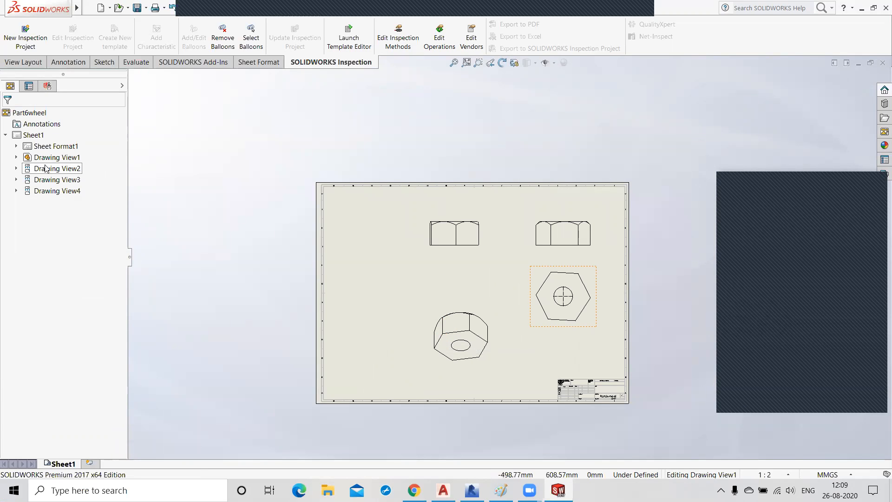
click(16, 168)
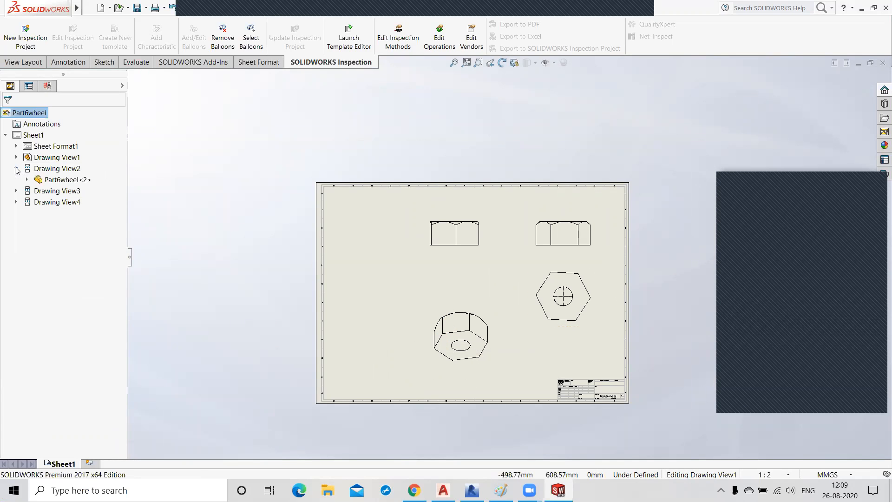
click(68, 181)
click(68, 183)
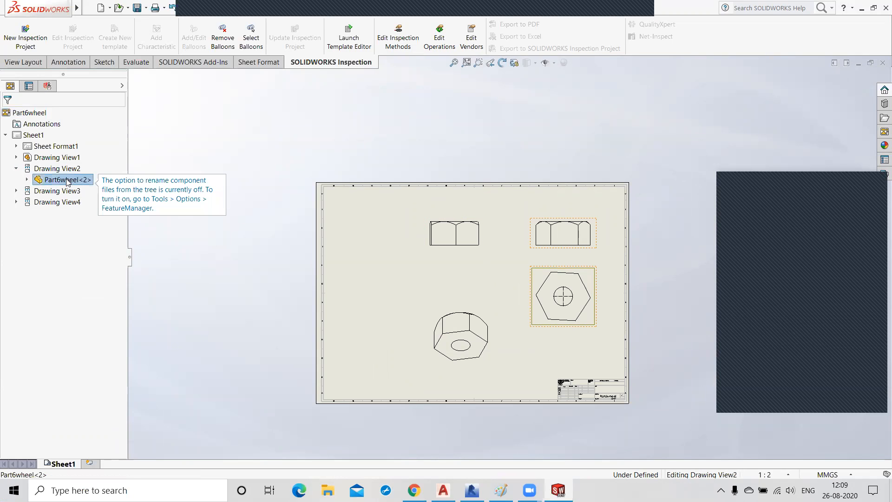
Move the pictorial view and the side view farther left on the sheet, away from the front and hexagonal views.
mouse_move(456, 330)
mouse_down()
mouse_move(419, 335)
mouse_move(409, 325)
mouse_up()
click(447, 238)
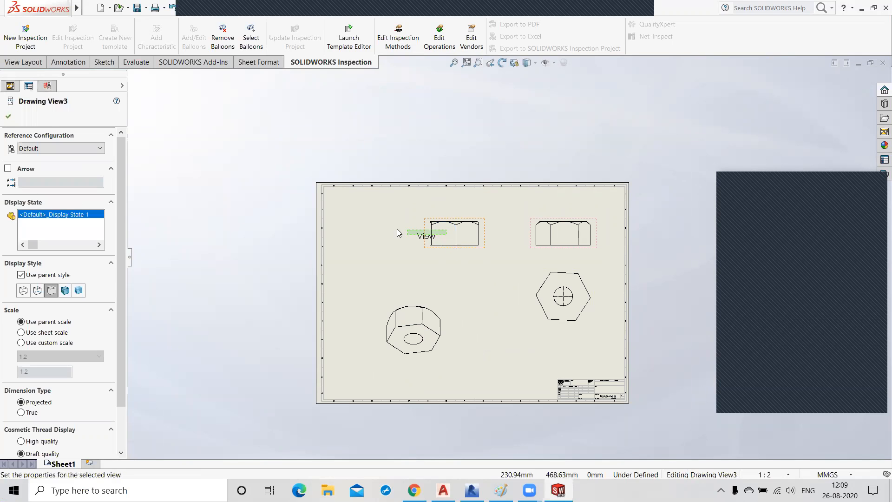
drag(458, 238, 405, 238)
key(Escape)
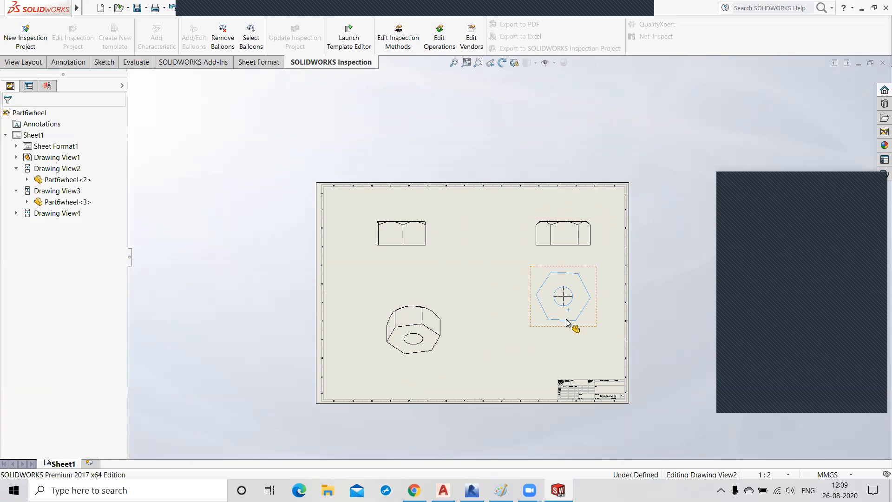
click(573, 319)
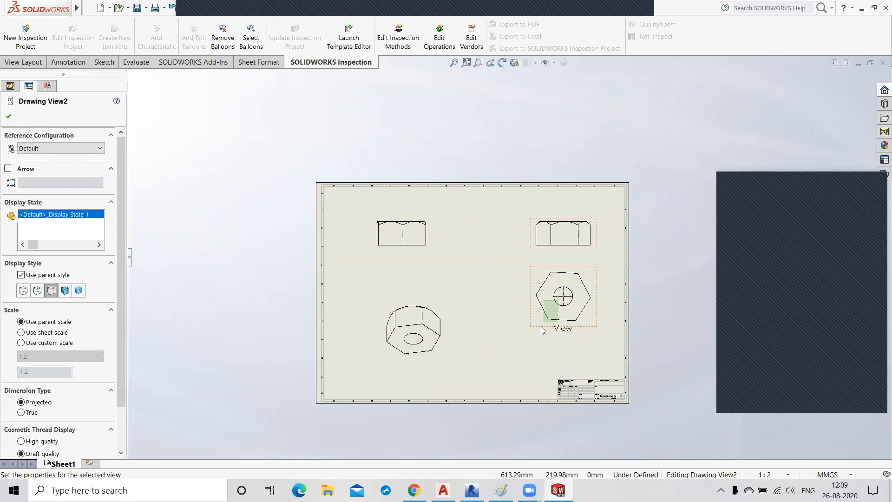
click(437, 245)
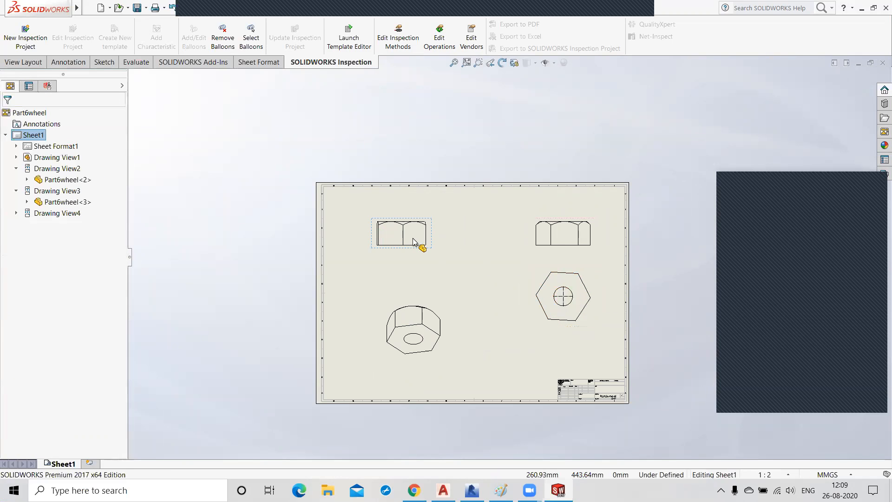
Give the nut's side view a custom scale of 1:5 instead of the parent scale.
click(416, 240)
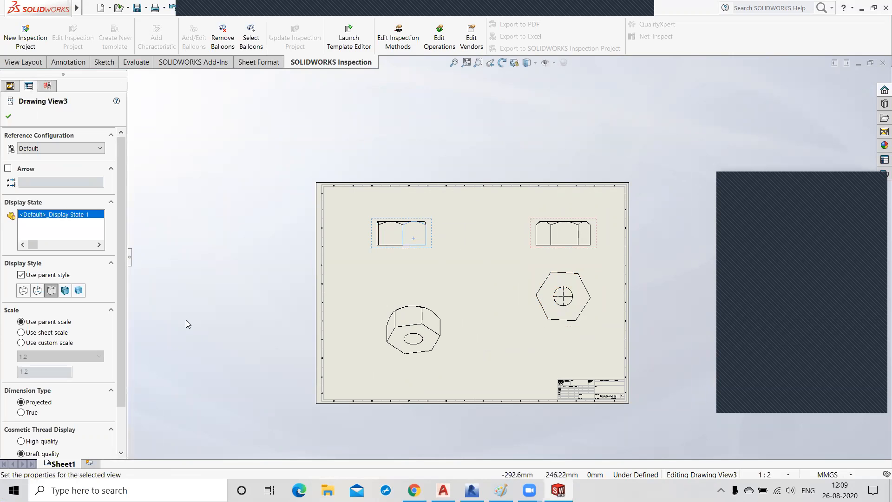
click(21, 343)
click(52, 357)
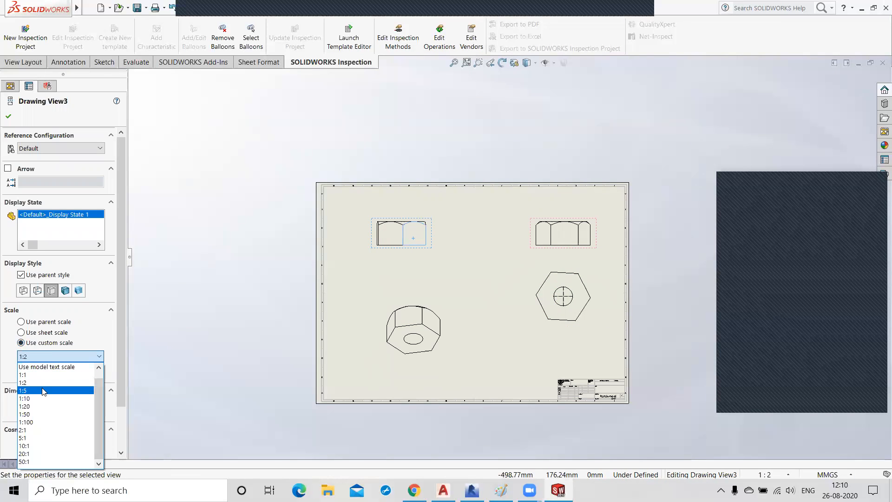
click(43, 391)
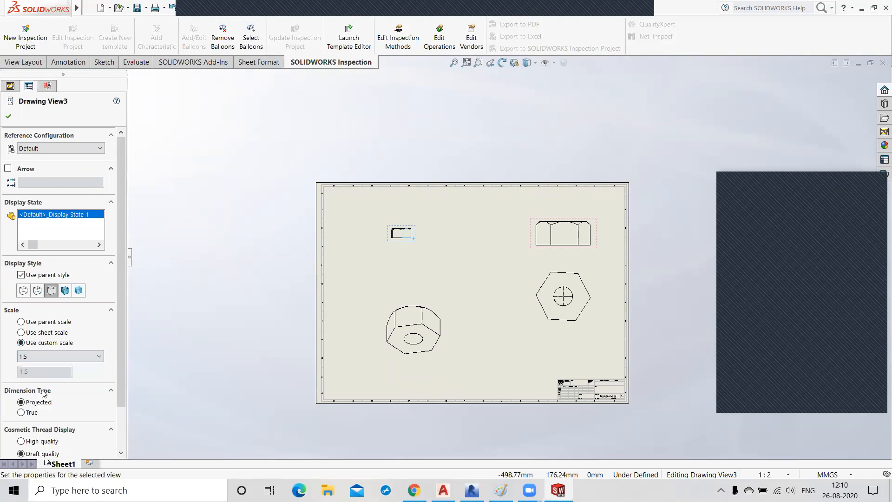
Try a custom scale of 5:1 on the side view and settle on 2:1.
click(54, 357)
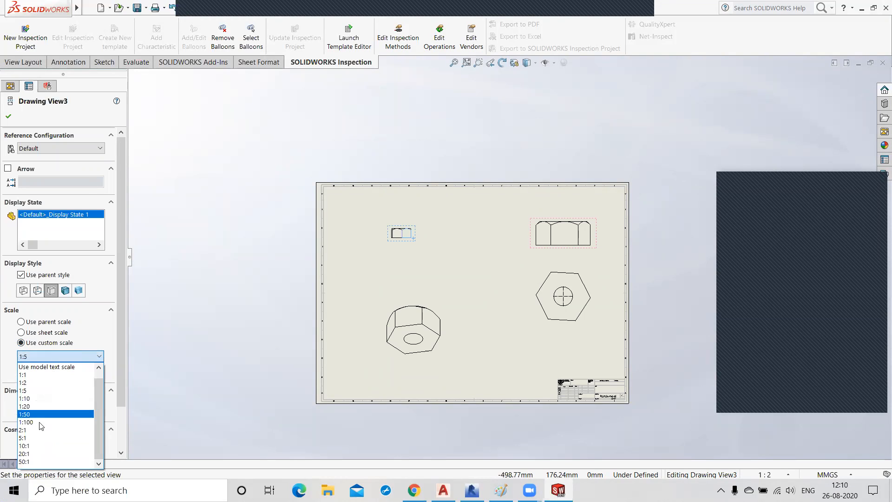
click(37, 438)
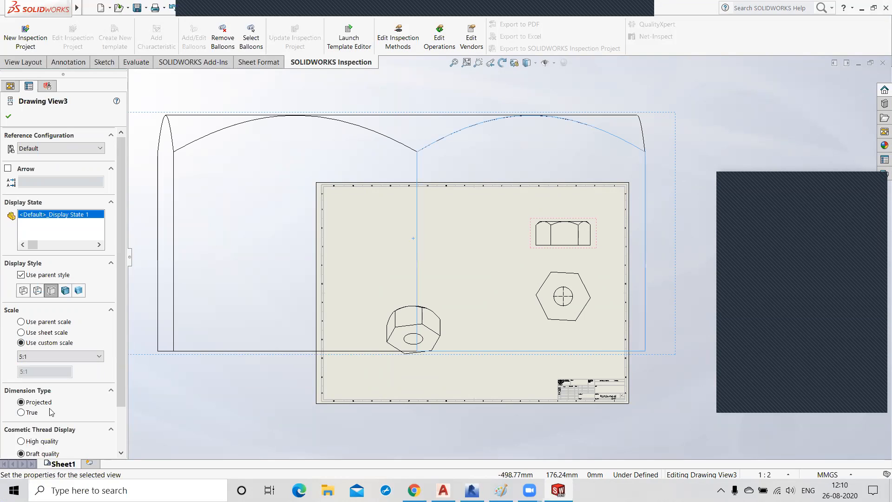
click(63, 357)
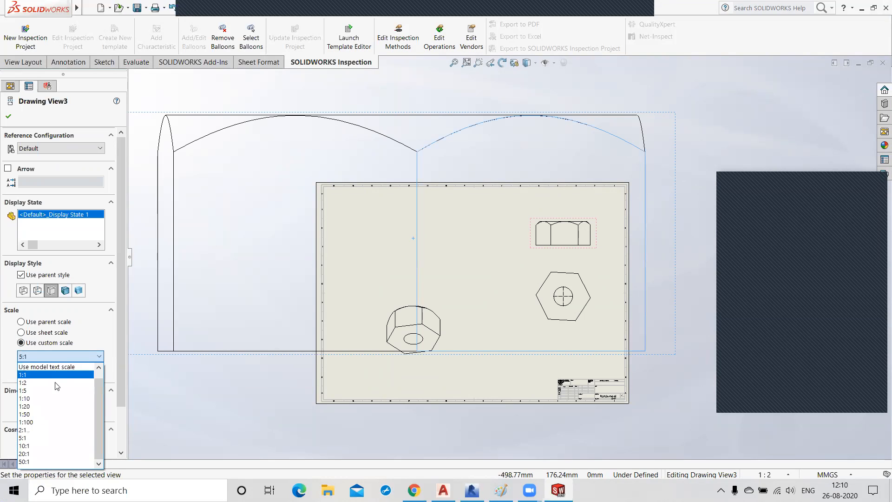
click(43, 430)
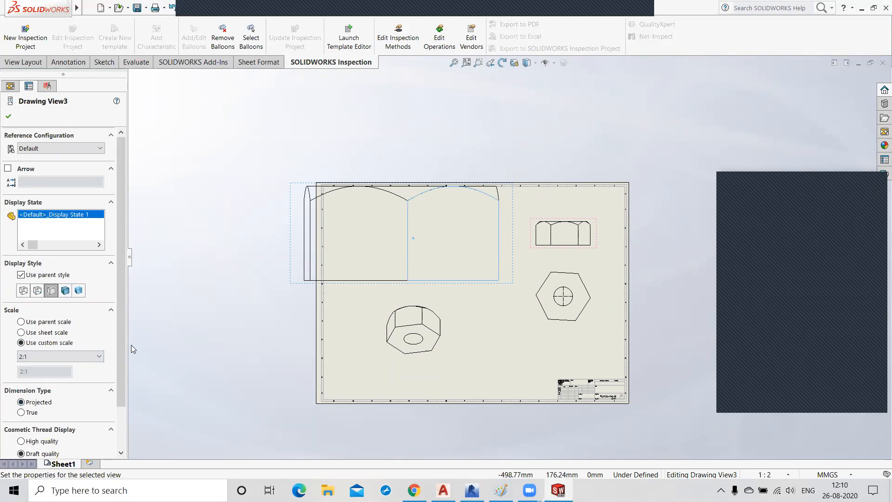
drag(121, 349, 107, 428)
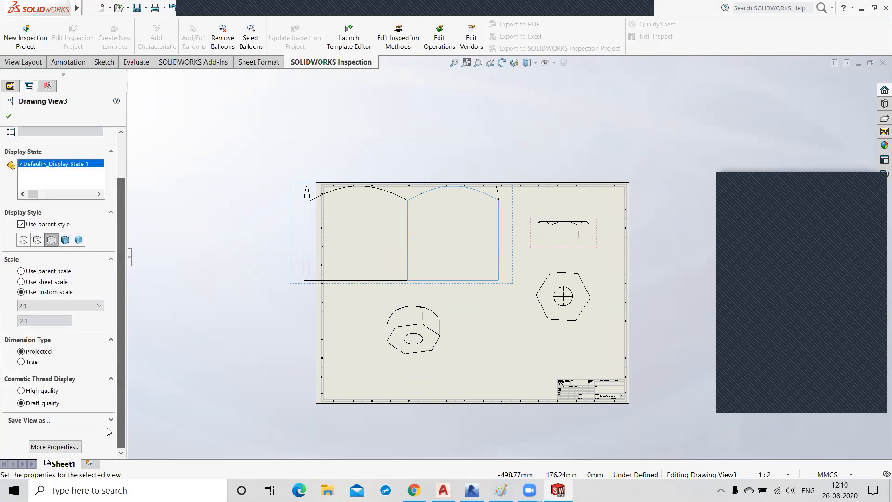
Set the custom scale of the nut's side view to 1:1.
click(400, 266)
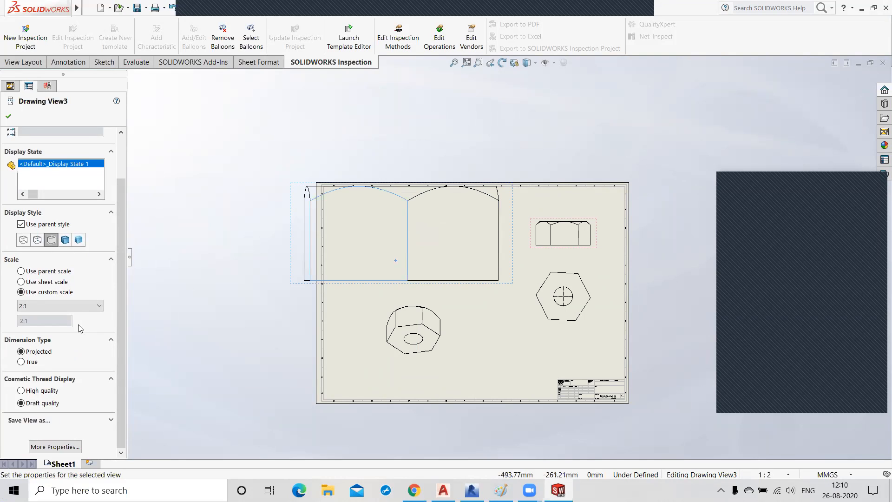
click(84, 306)
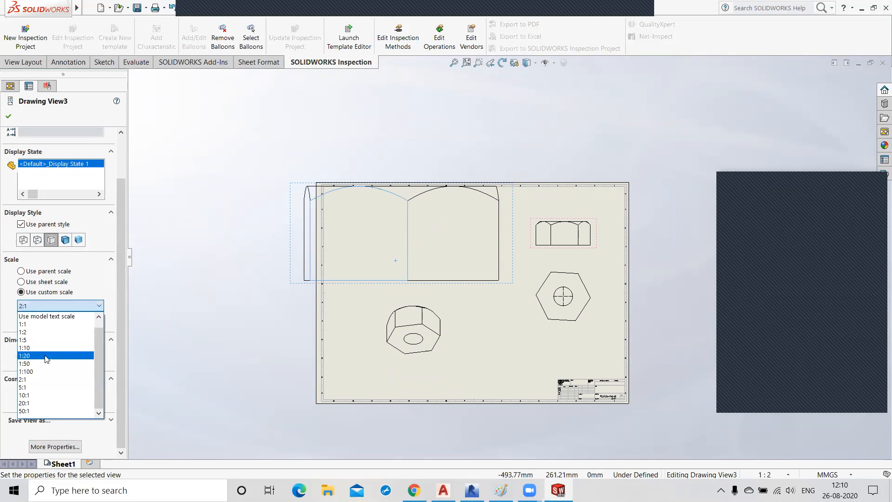
click(43, 325)
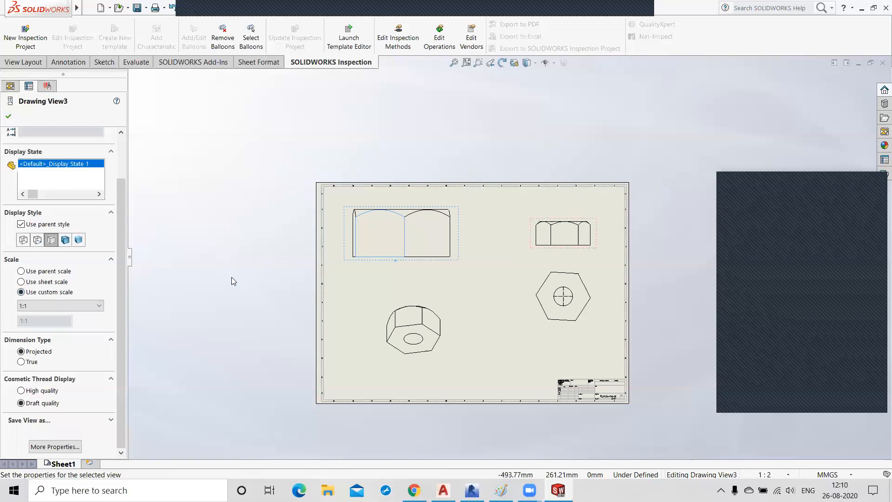
Switch the nut's pictorial view from the parent scale to a custom scale of 1:1.
click(440, 329)
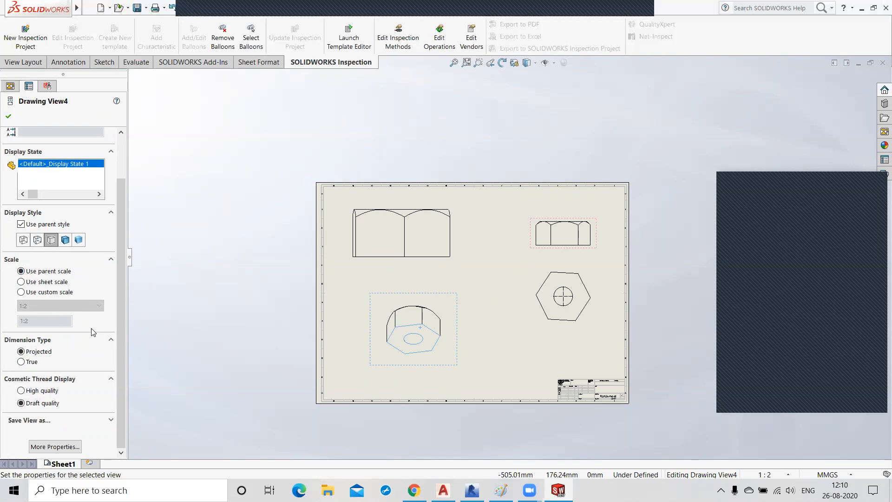
click(403, 324)
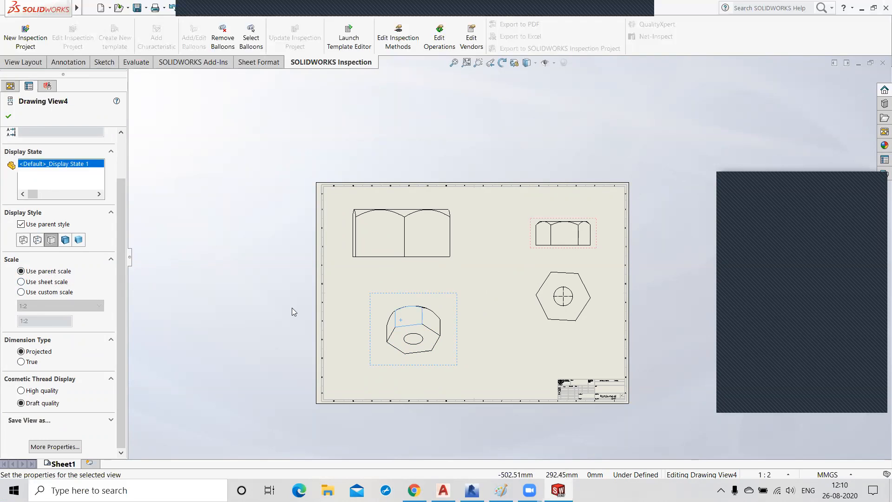
click(297, 354)
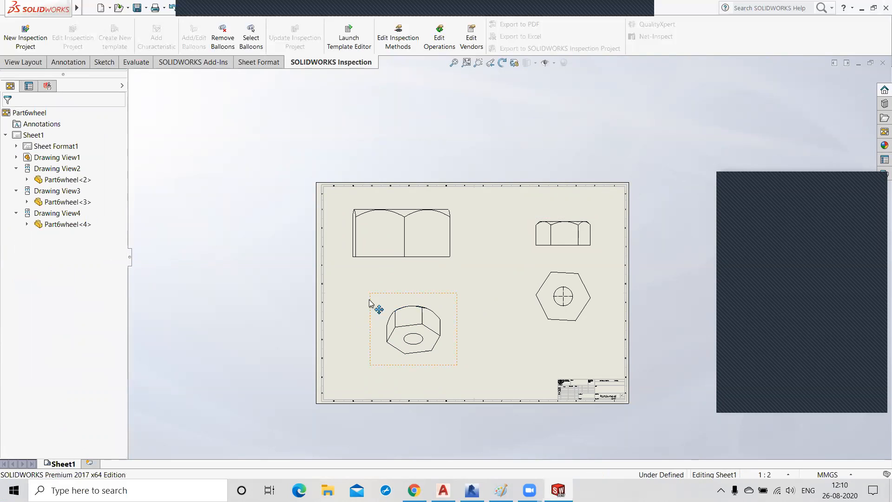
click(399, 301)
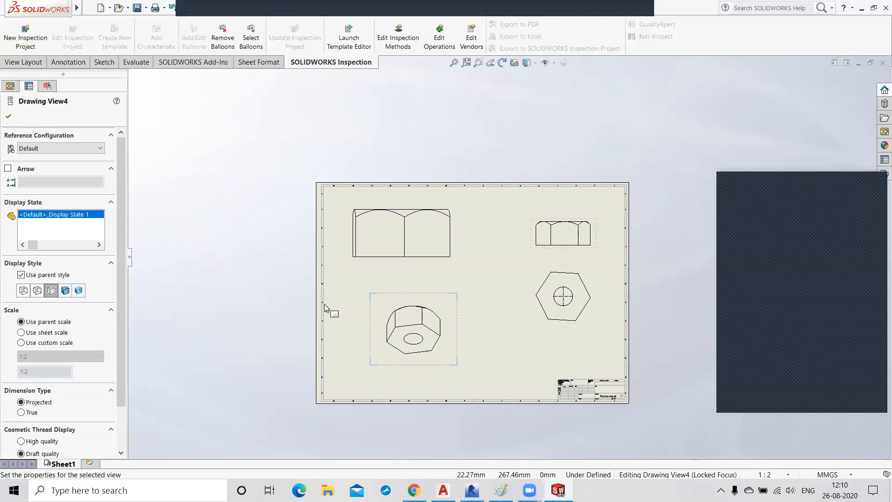
click(404, 326)
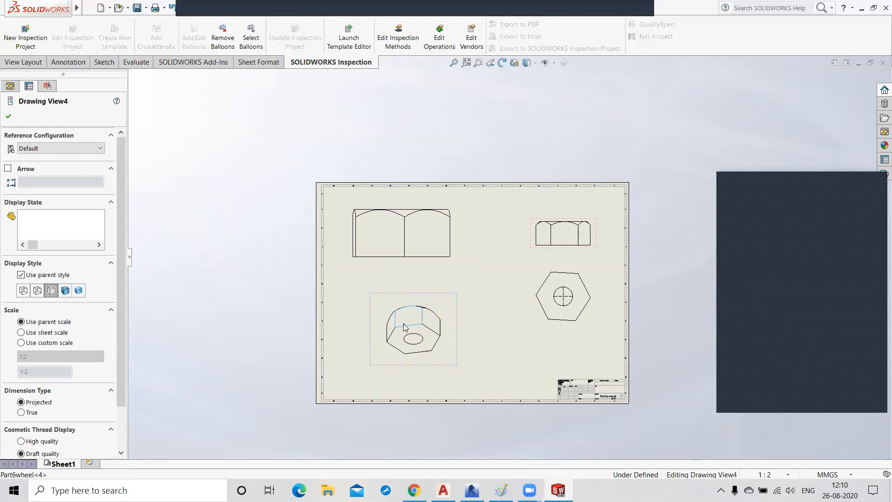
double_click(404, 327)
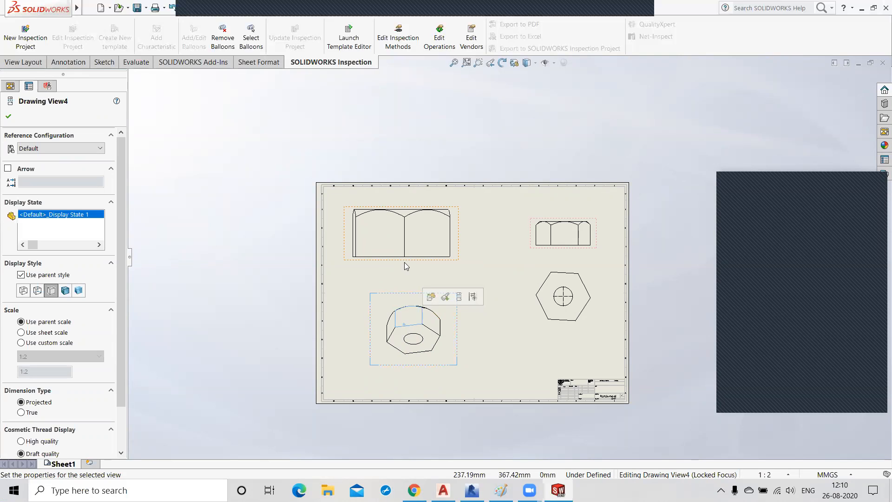
click(422, 333)
click(420, 326)
click(458, 360)
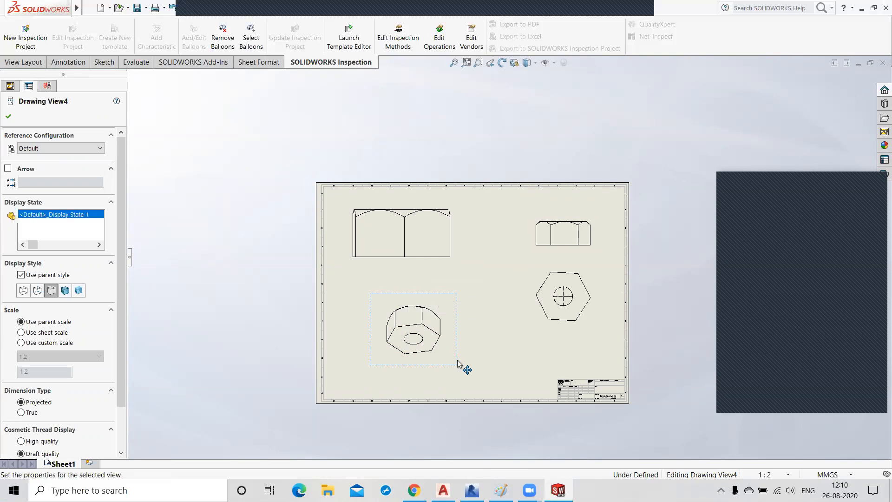
click(32, 344)
click(35, 356)
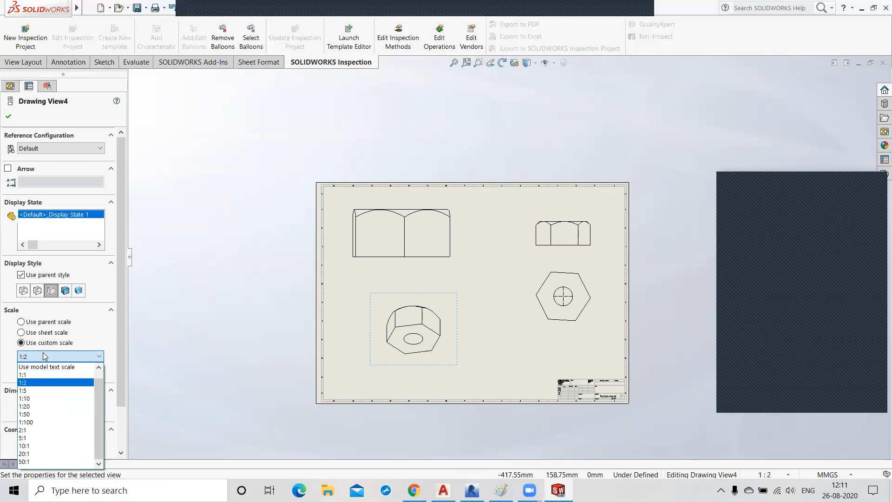
click(37, 375)
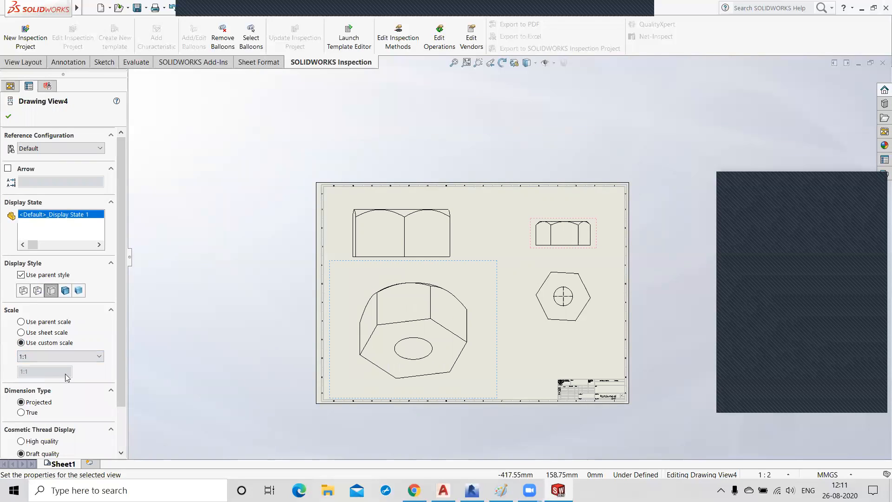
Switch the front view from the sheet scale to a custom scale of 1:1.
click(476, 236)
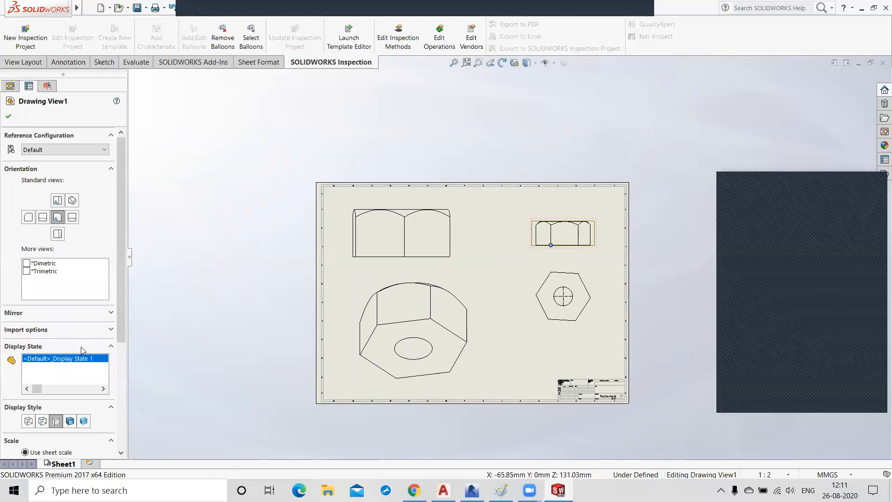
click(211, 319)
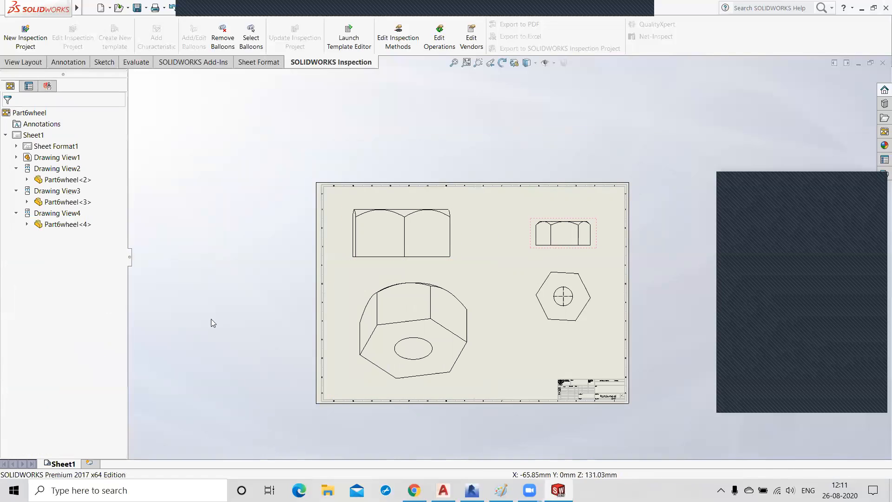
click(562, 216)
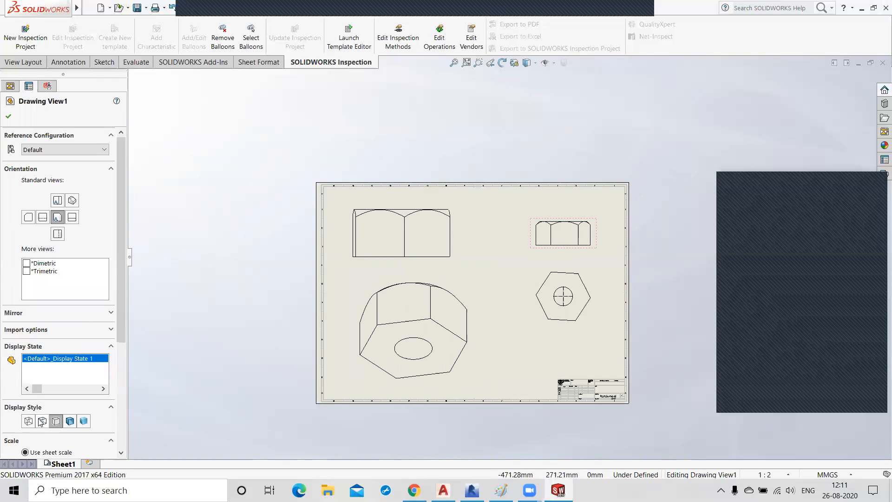
click(88, 360)
mouse_move(126, 320)
mouse_down()
mouse_move(121, 366)
mouse_move(48, 373)
mouse_up()
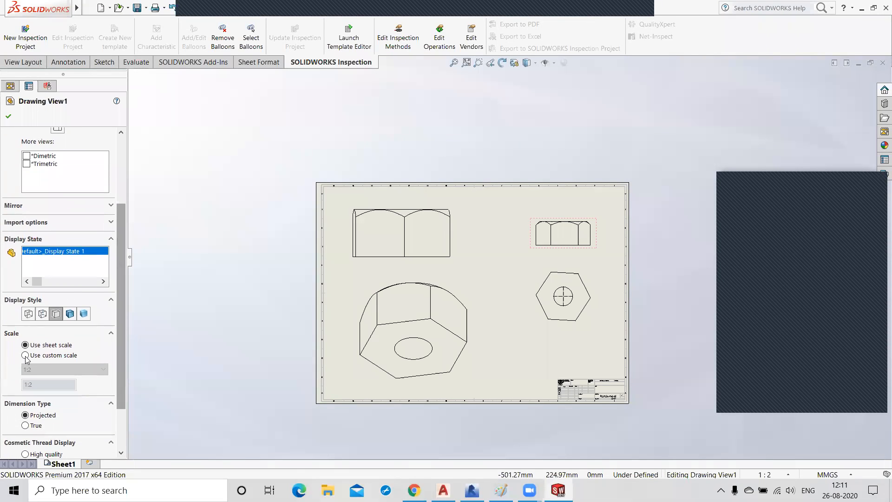
click(31, 358)
click(64, 369)
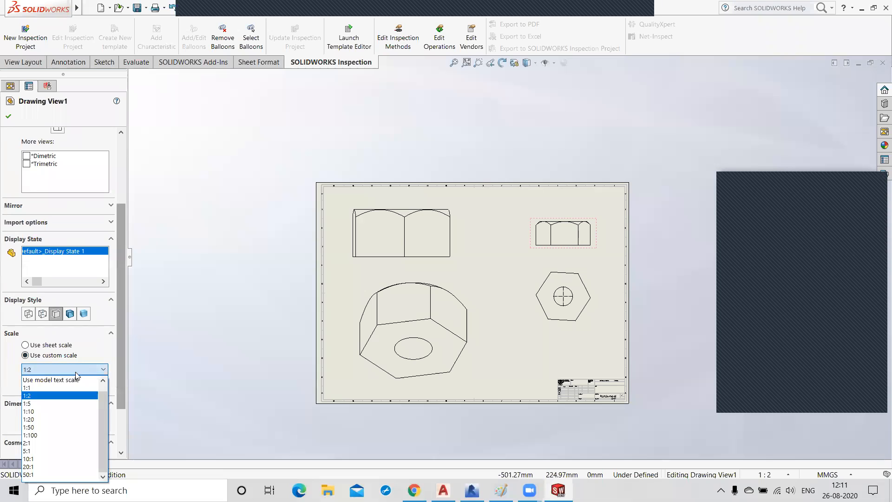
click(53, 387)
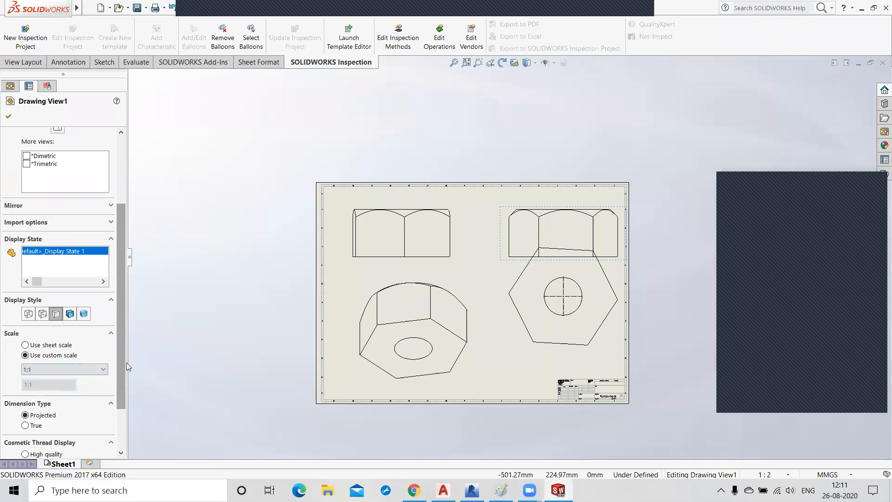
Move the hexagonal view straight down on the sheet until it clears the front view above it.
click(558, 312)
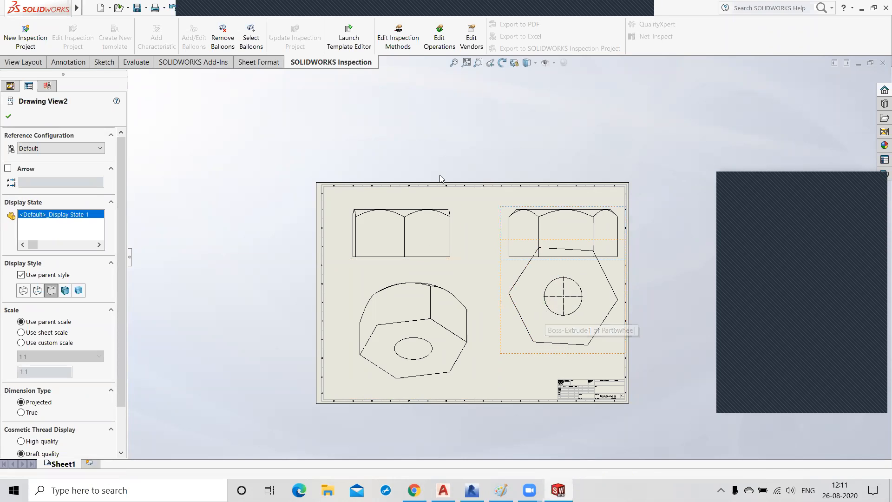
right_click(331, 146)
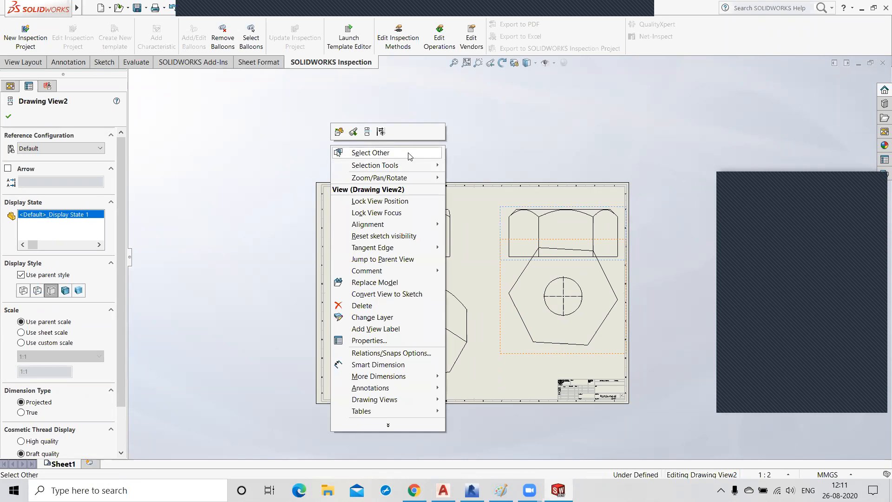
click(575, 295)
click(554, 335)
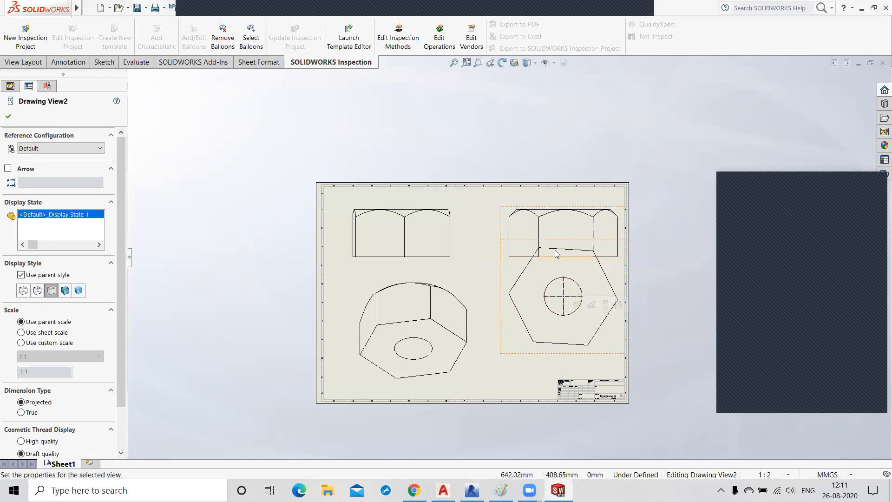
click(641, 254)
drag(553, 313, 541, 339)
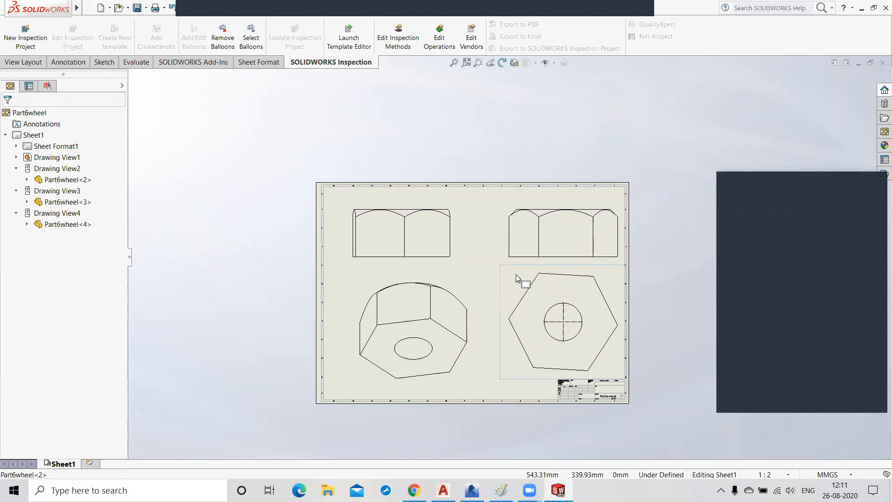
click(515, 243)
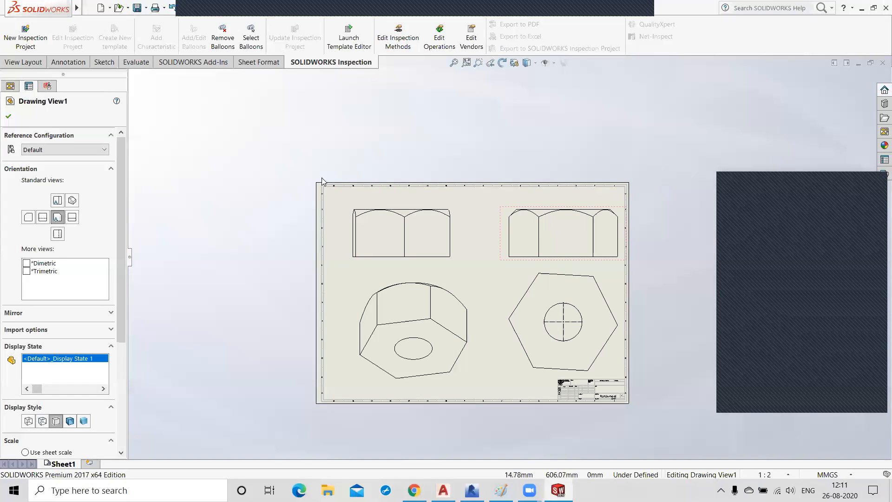
scroll(126, 258, down, 1)
scroll(118, 308, down, 3)
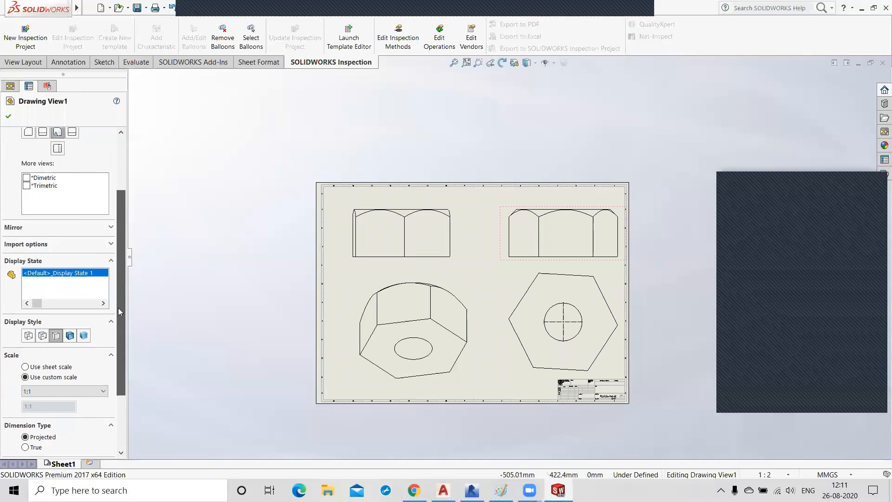
Change the pictorial view's display style to Shaded With Edges and accept the view properties.
click(427, 321)
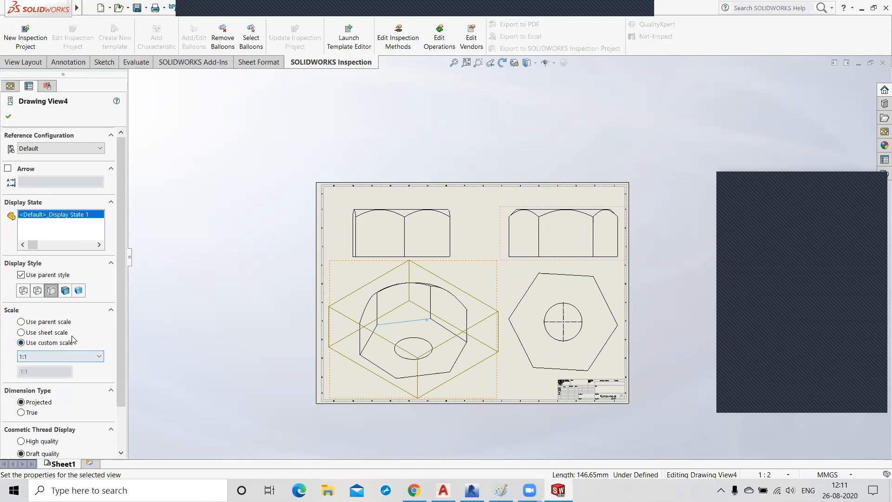
click(65, 291)
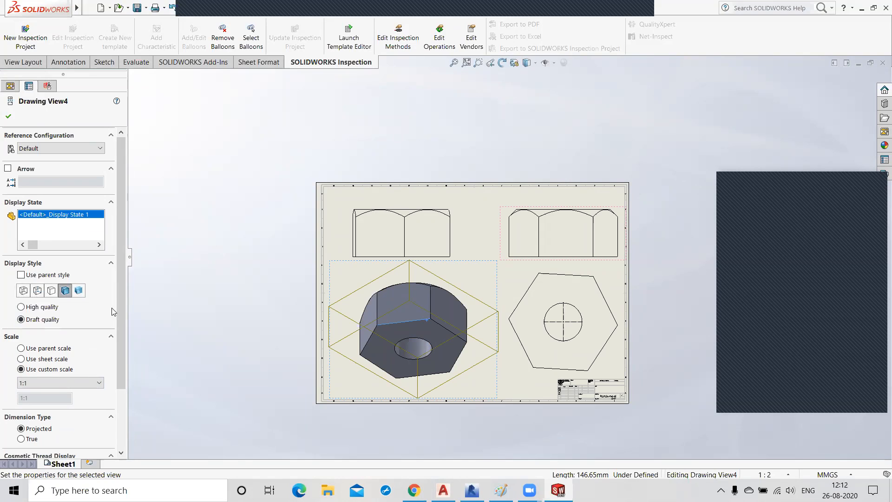
drag(119, 314, 121, 375)
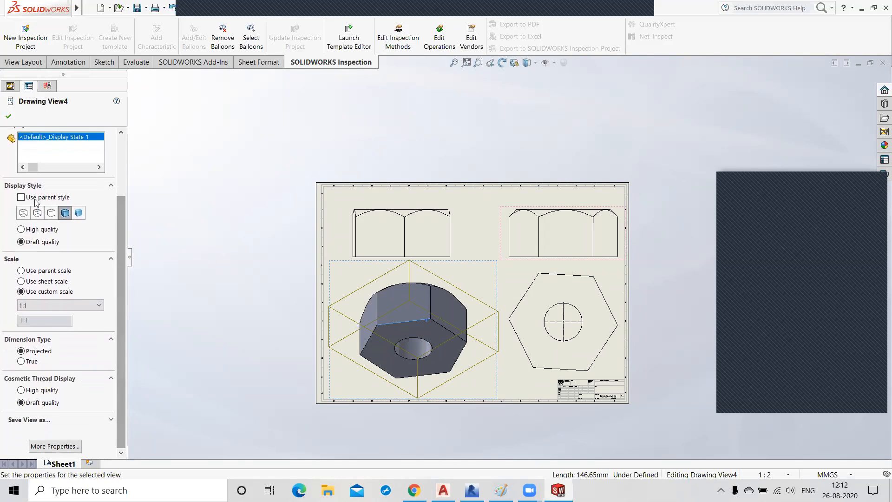
click(9, 116)
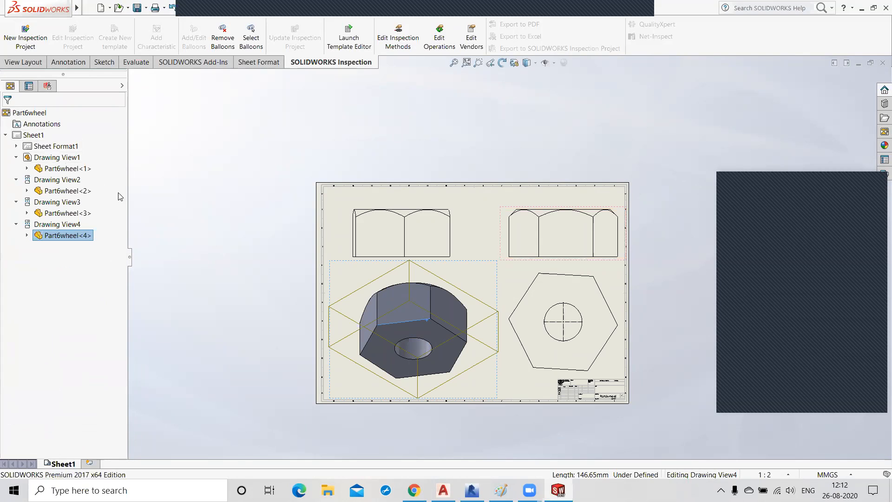
click(239, 221)
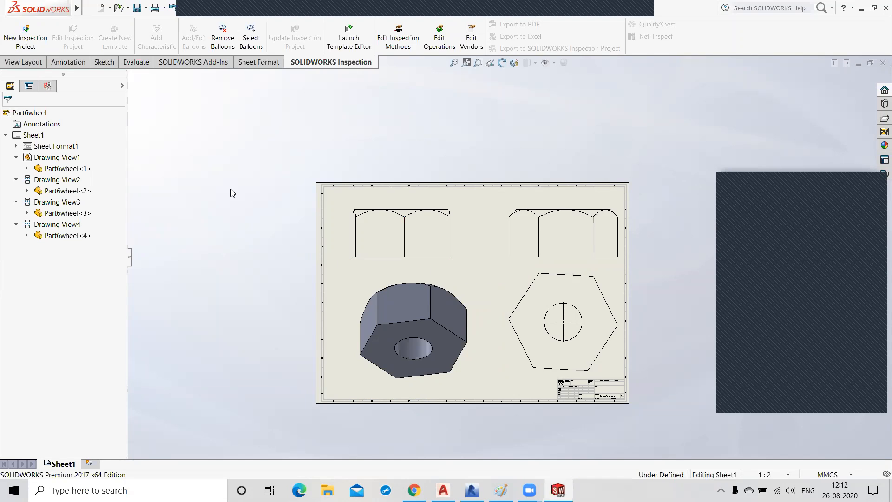
click(391, 214)
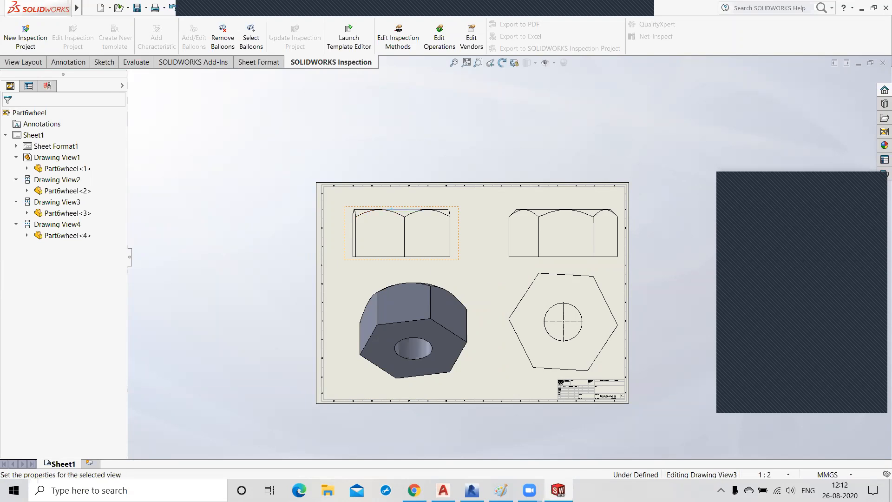
right_click(393, 213)
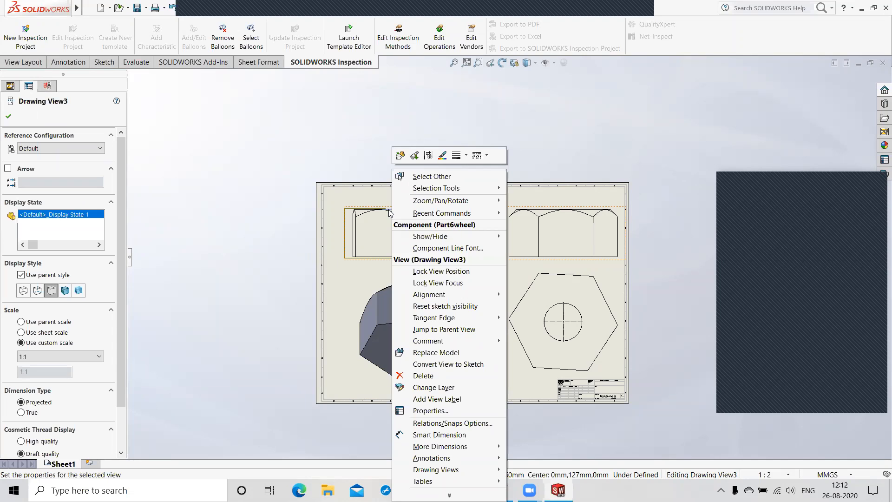
key(Escape)
key(Escape)
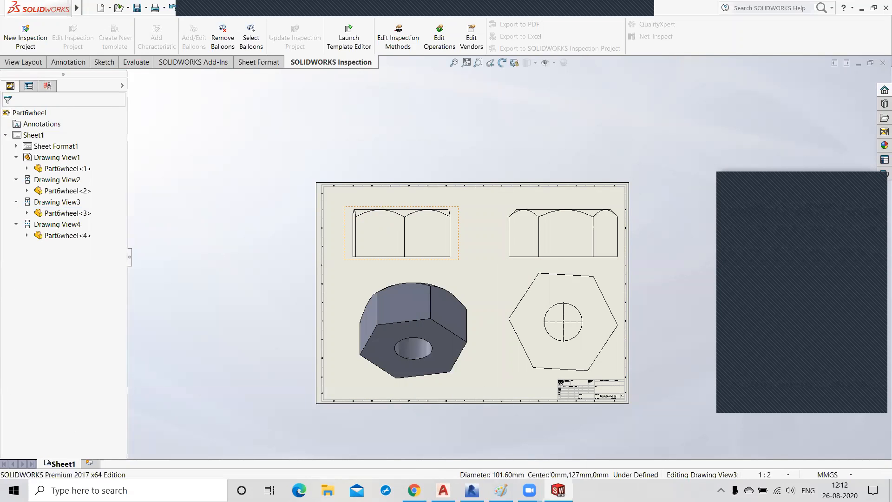
Dimension the diameter of the central hole in the hexagonal view, placing the text outside the hexagon's lower-left edge.
click(387, 232)
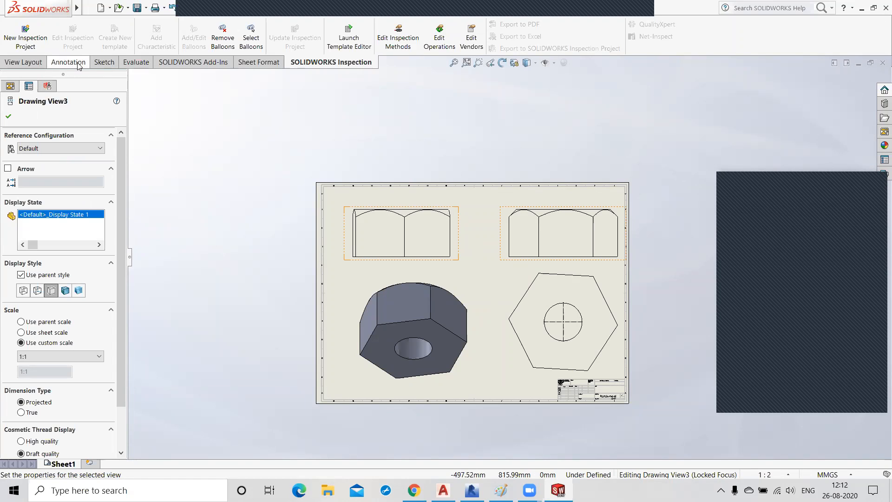
click(68, 62)
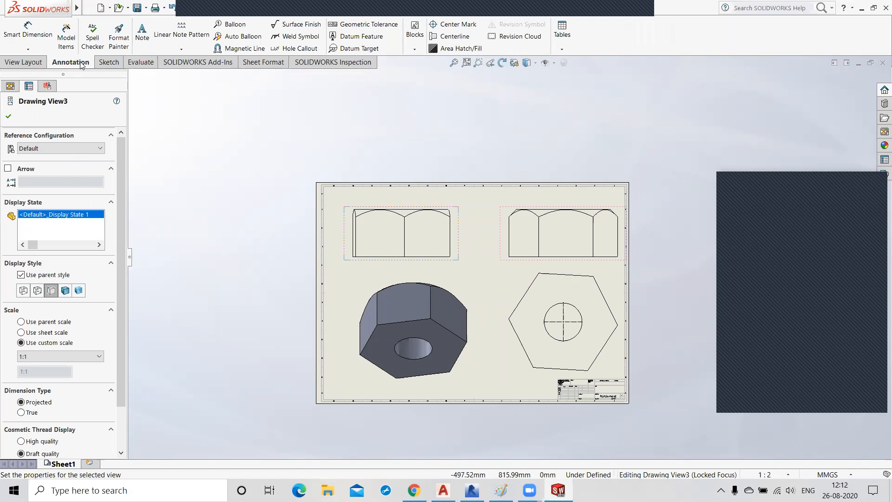
click(22, 50)
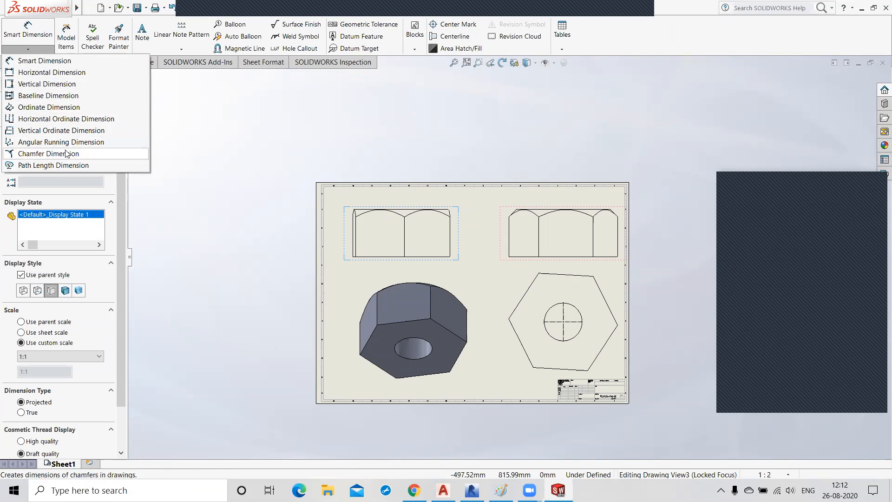
click(51, 72)
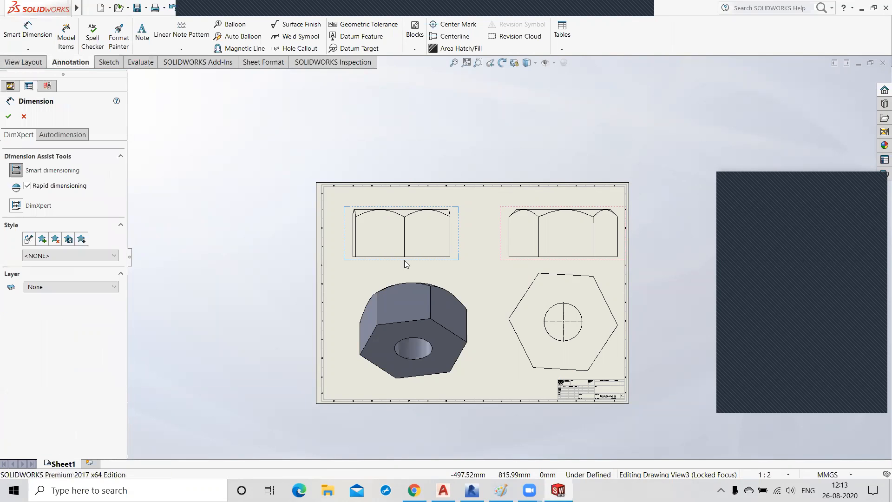
click(560, 340)
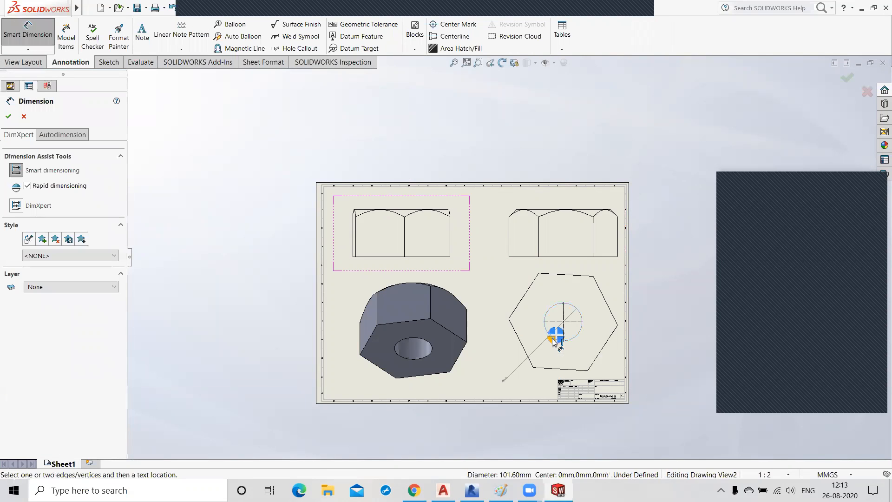
click(514, 360)
scroll(513, 356, up, 3)
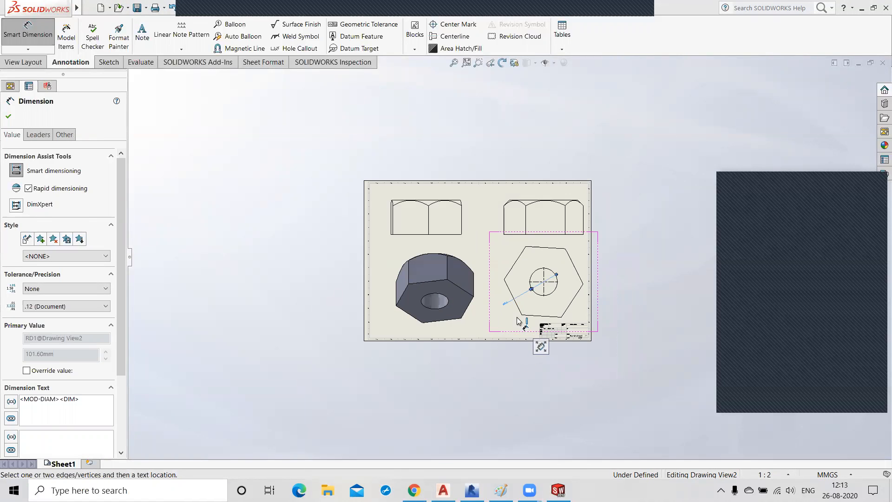
scroll(514, 293, down, 5)
scroll(510, 279, down, 2)
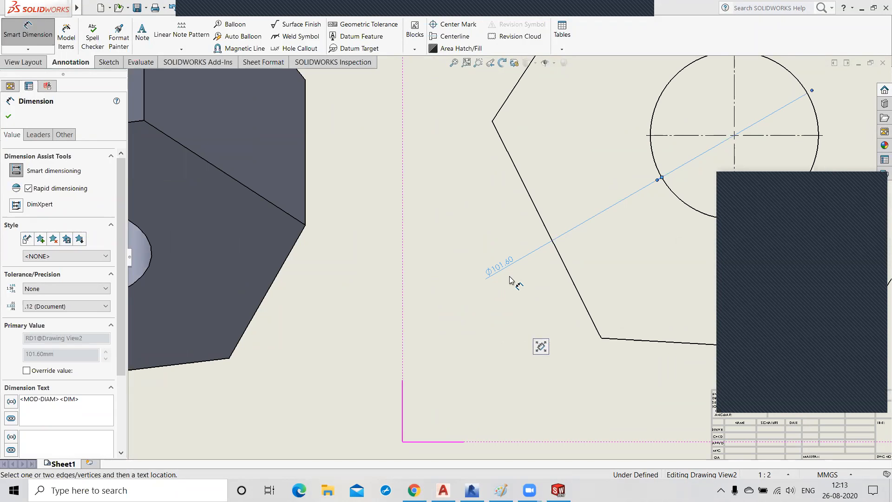
scroll(510, 279, up, 6)
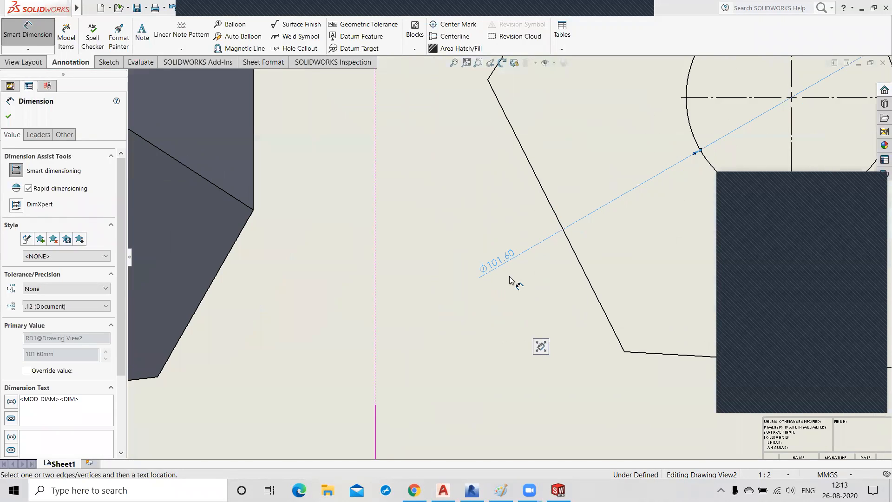
scroll(509, 278, up, 3)
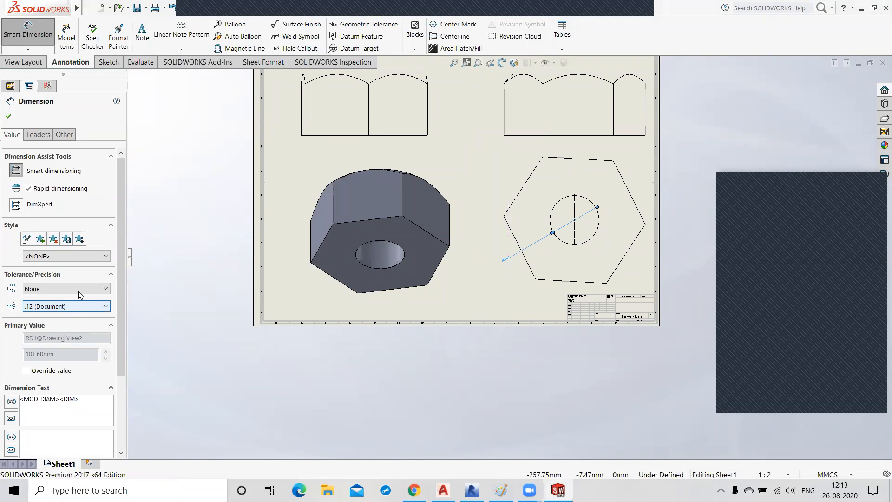
Turn off the document font for the hole's diameter dimension and set its text height to 16 points.
drag(123, 327, 130, 308)
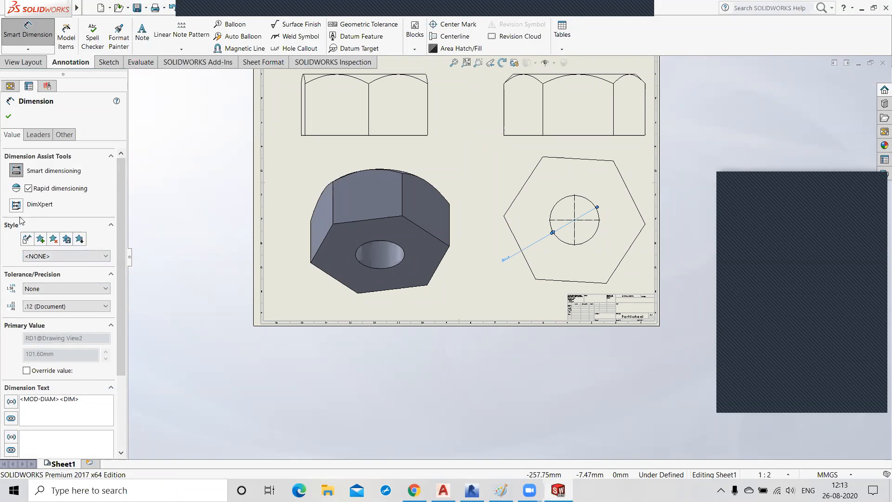
click(38, 136)
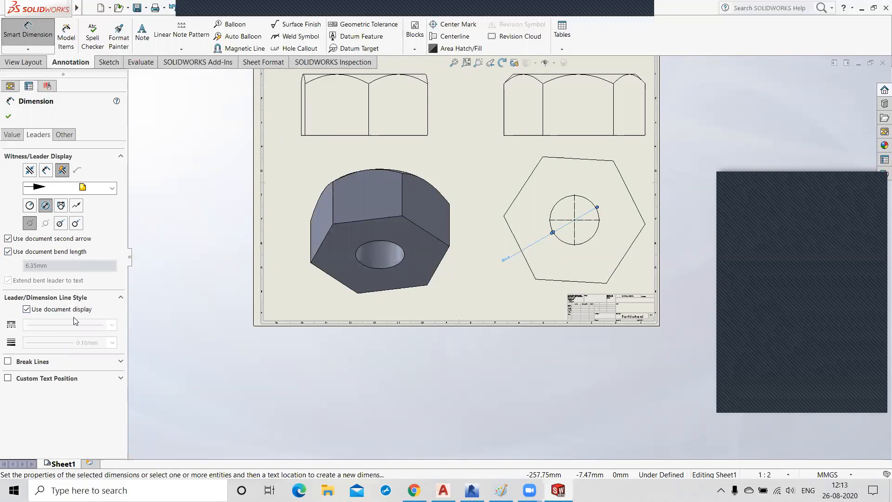
click(66, 136)
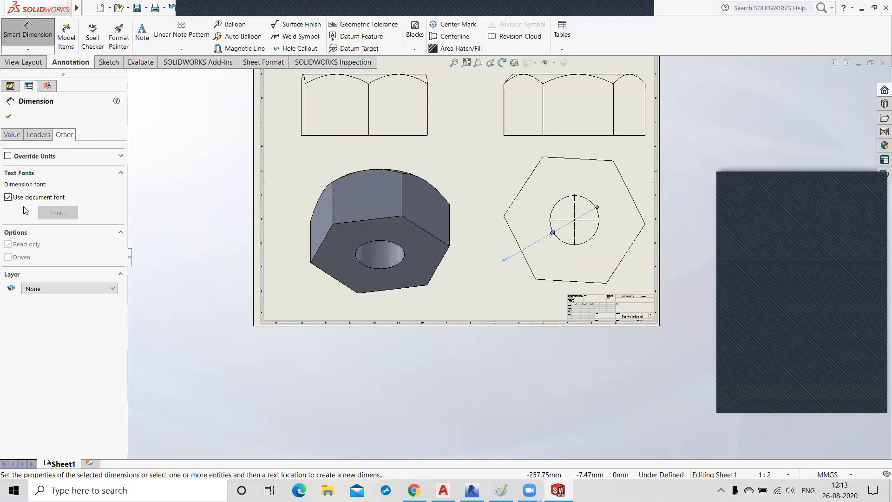
click(11, 199)
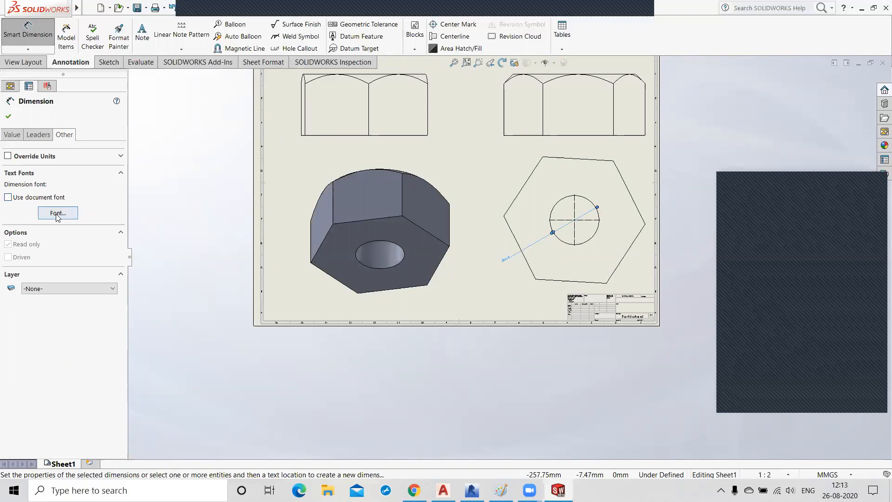
click(62, 214)
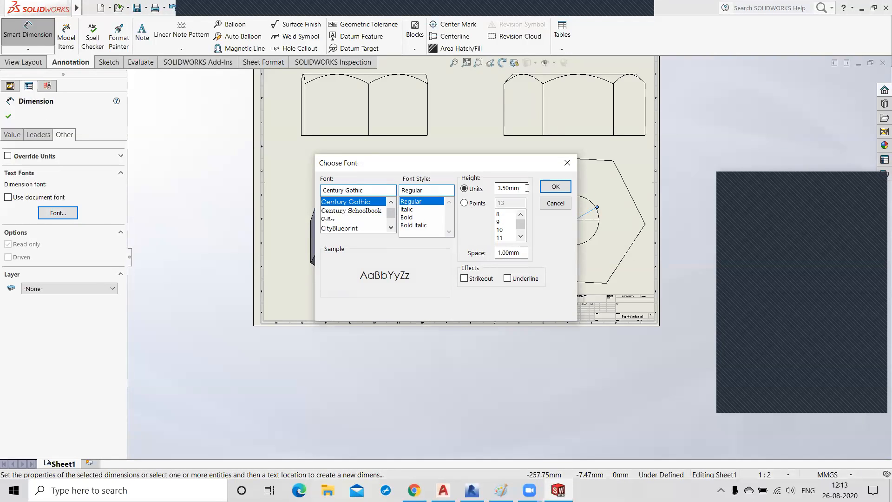
drag(526, 188, 493, 188)
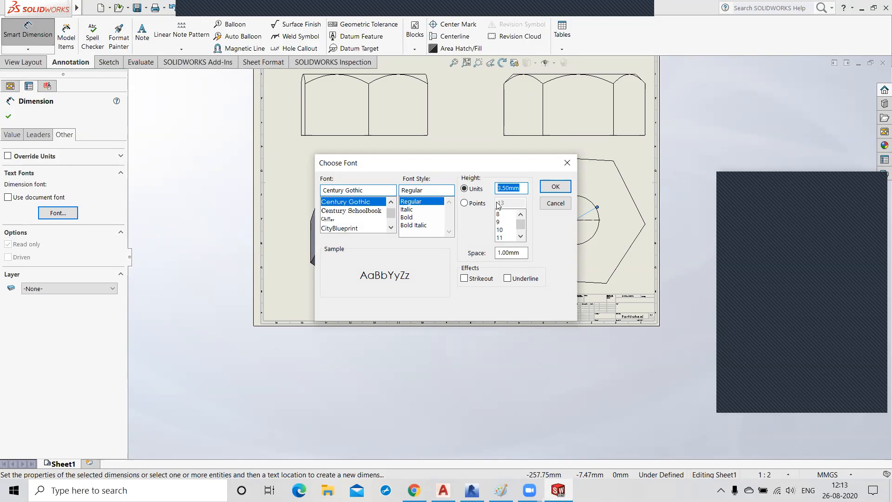
click(465, 203)
scroll(503, 230, down, 1)
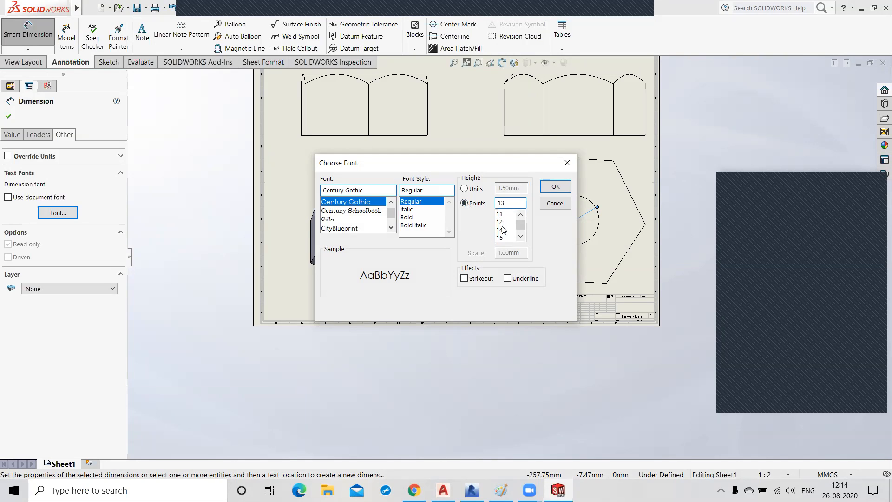
click(502, 238)
click(555, 187)
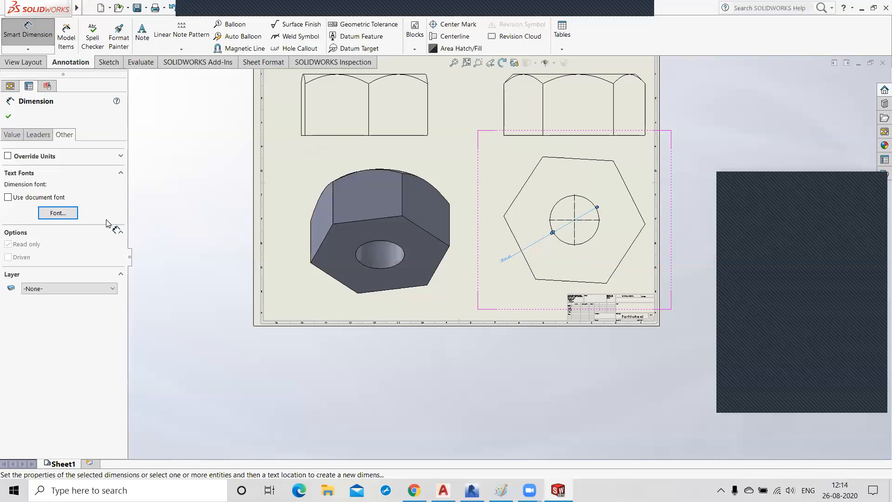
Override the hole dimension's length units with Millimeters, keep the document font off, and accept the dimension properties.
click(9, 198)
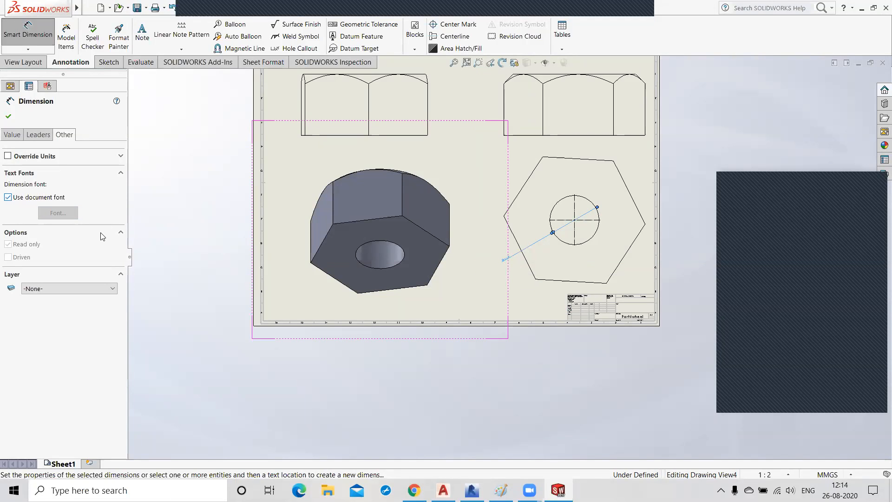
click(9, 197)
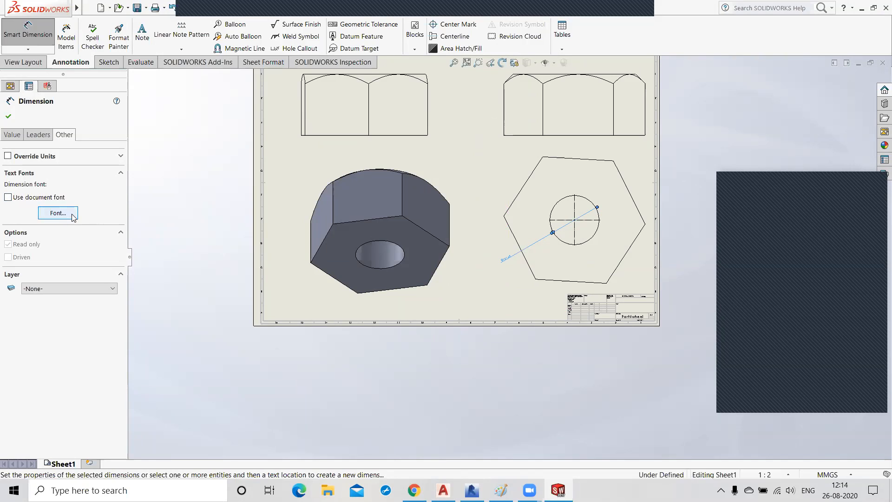
click(7, 156)
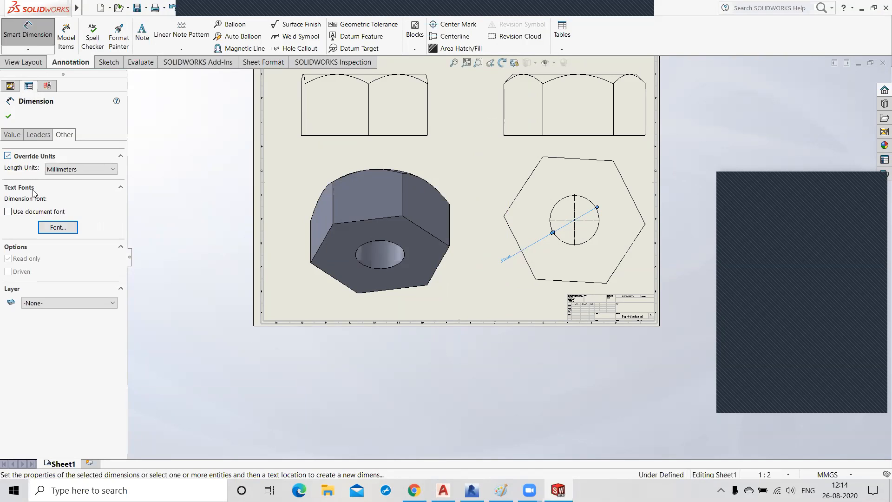
click(82, 170)
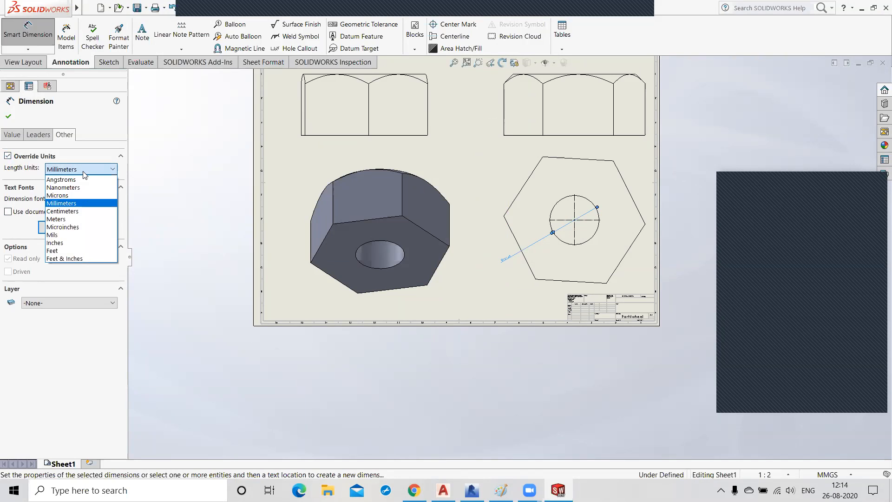
click(80, 205)
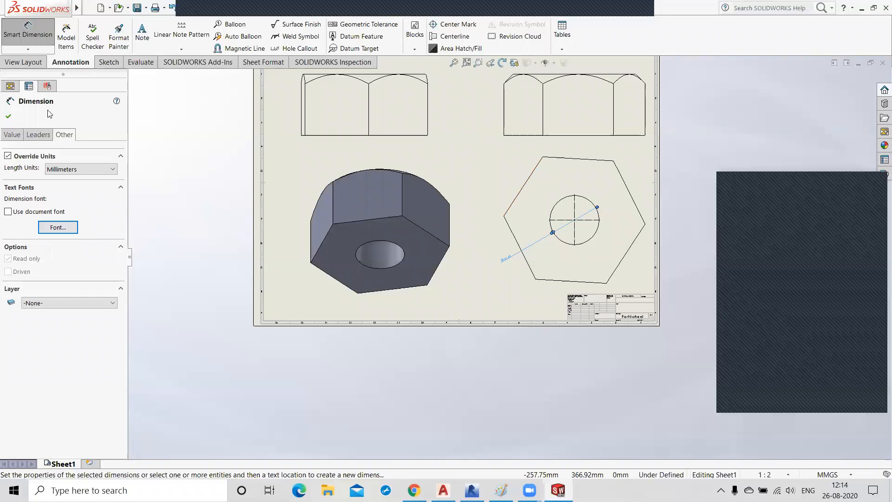
click(9, 116)
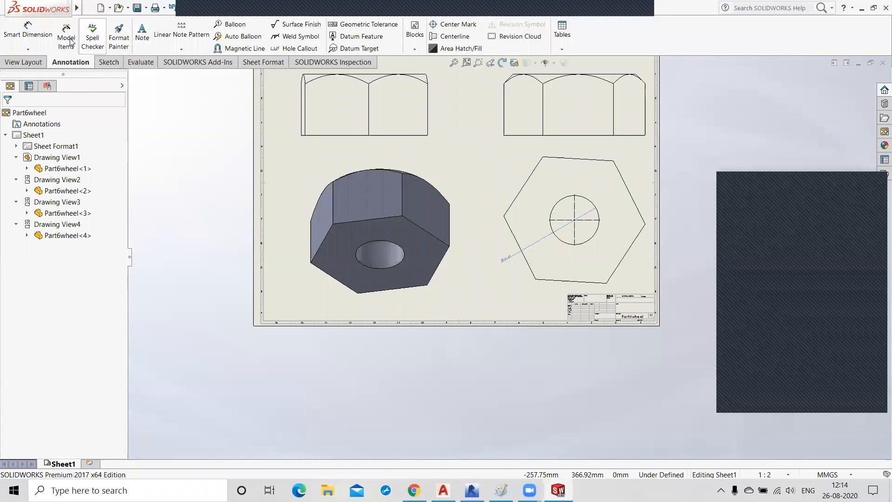
Dimension the length of the hexagon's upper-left side, placing the text just outside the edge, and finish dimensioning.
click(28, 30)
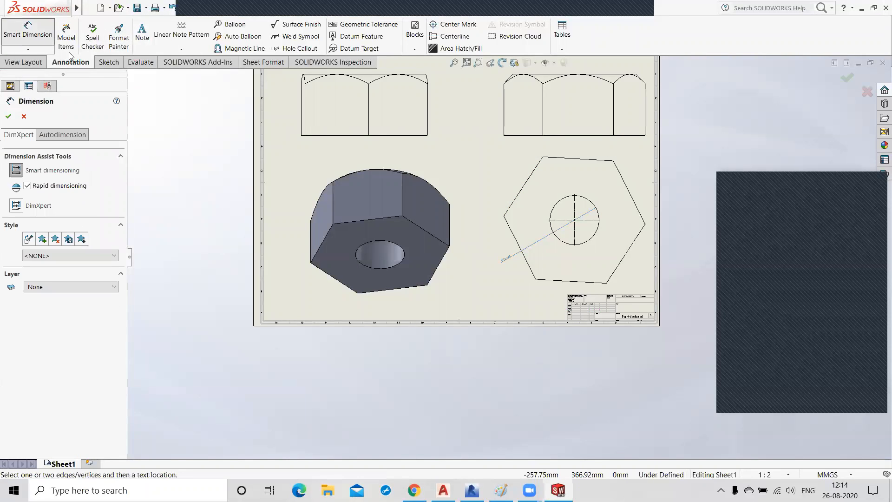
click(520, 193)
click(513, 183)
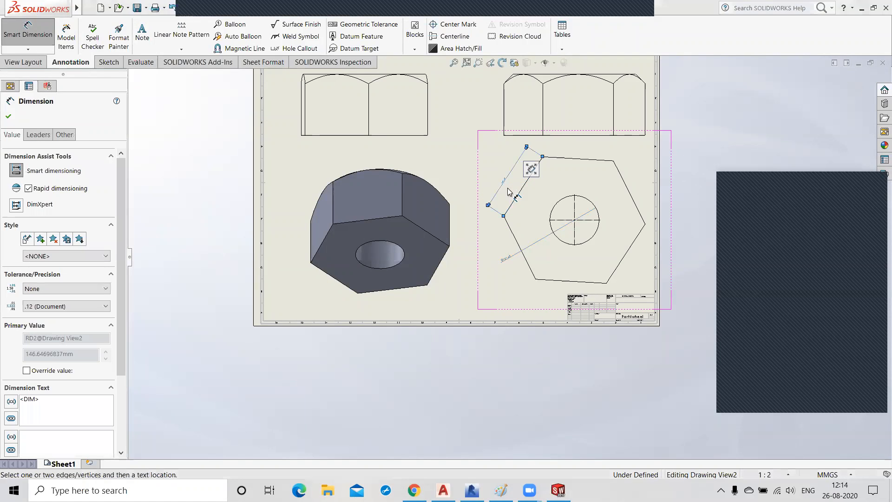
scroll(512, 183, down, 3)
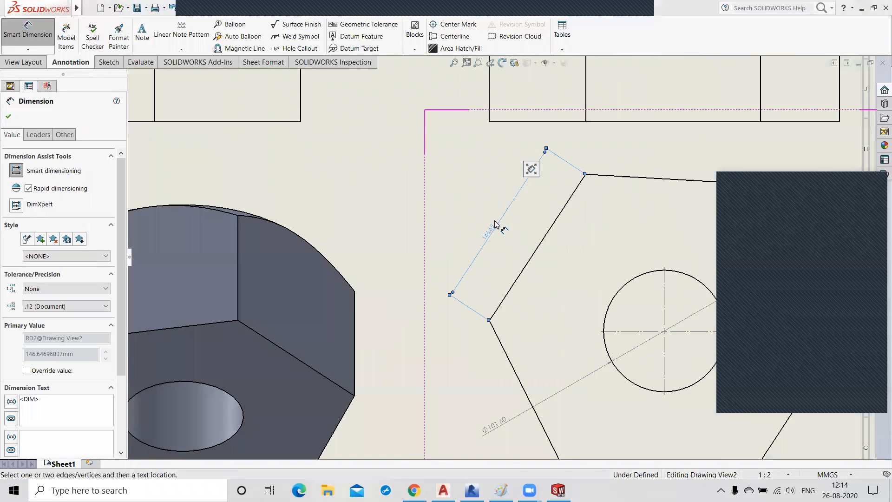
click(508, 226)
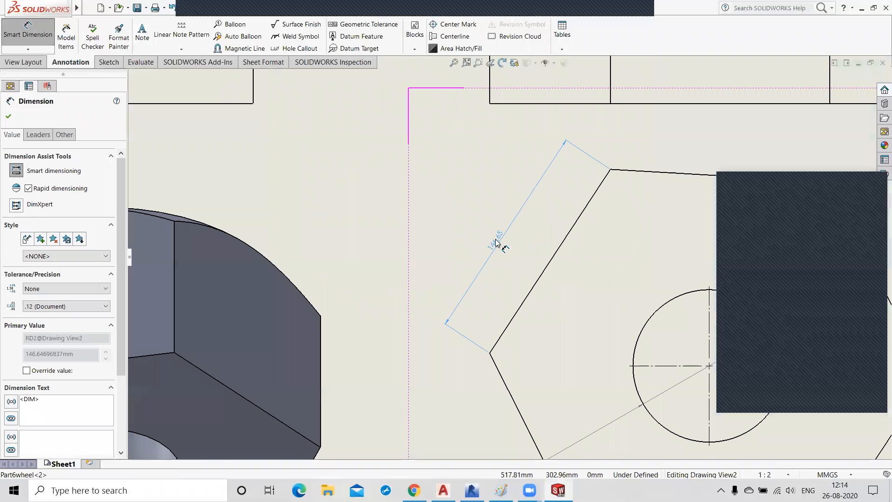
key(Escape)
scroll(514, 271, up, 3)
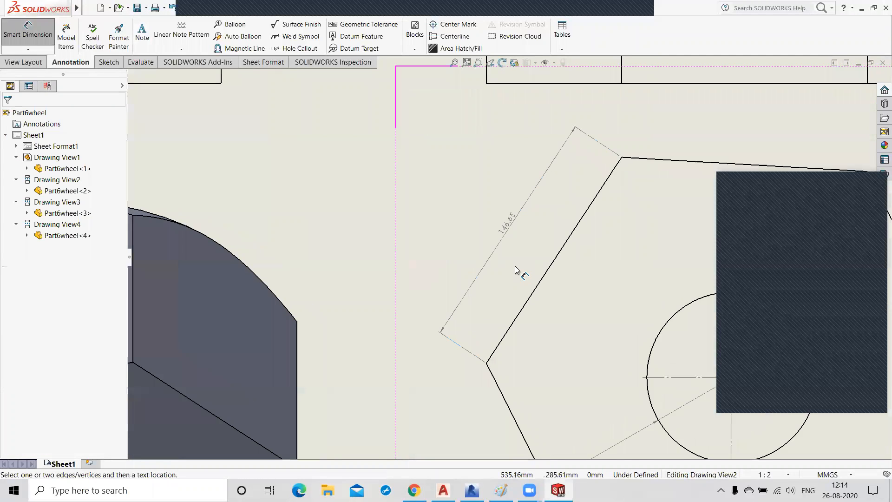
scroll(516, 270, up, 6)
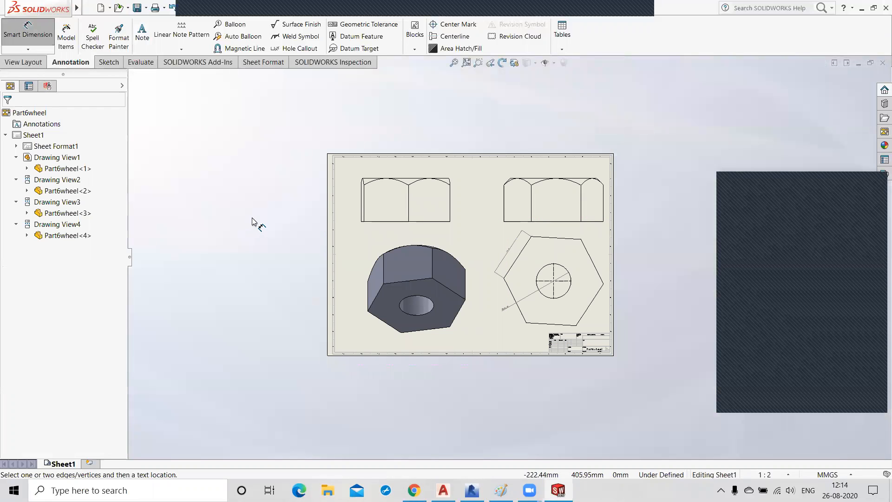
key(Escape)
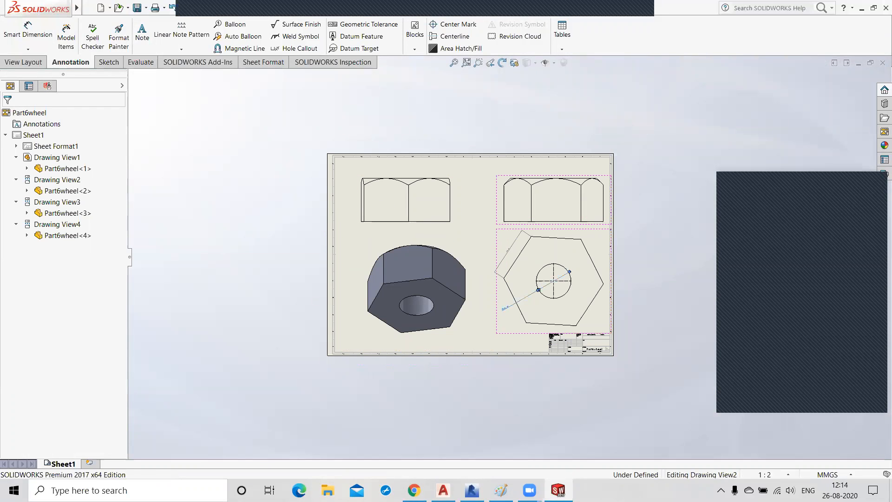
Set the text height of the central hole's diameter dimension to 10 mm, specified in units instead of points.
click(525, 297)
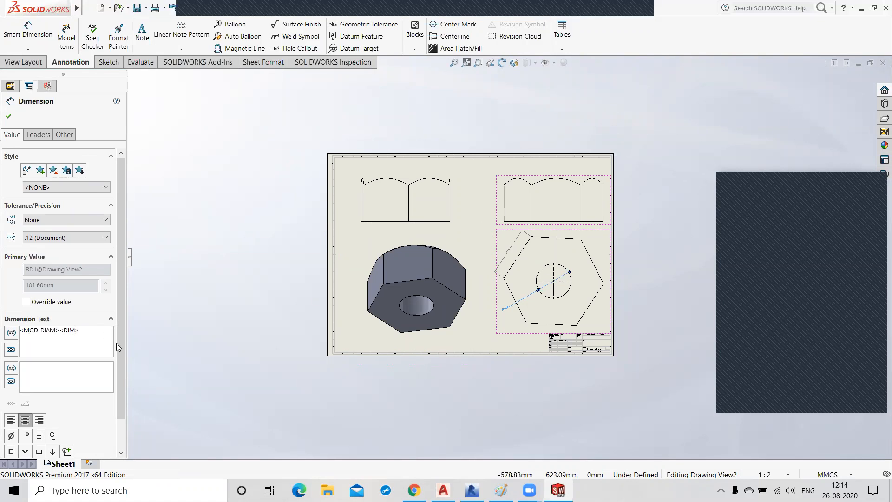
mouse_move(117, 349)
mouse_down()
mouse_move(117, 413)
mouse_move(119, 350)
mouse_up()
click(63, 238)
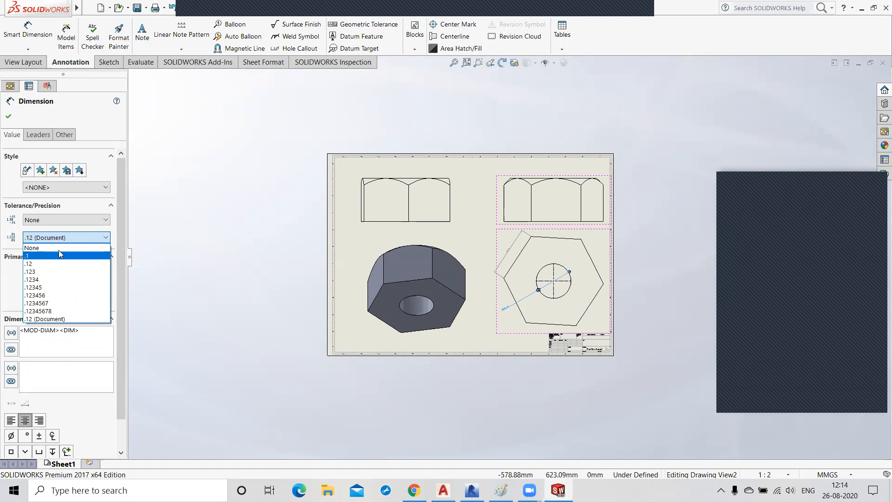
click(68, 238)
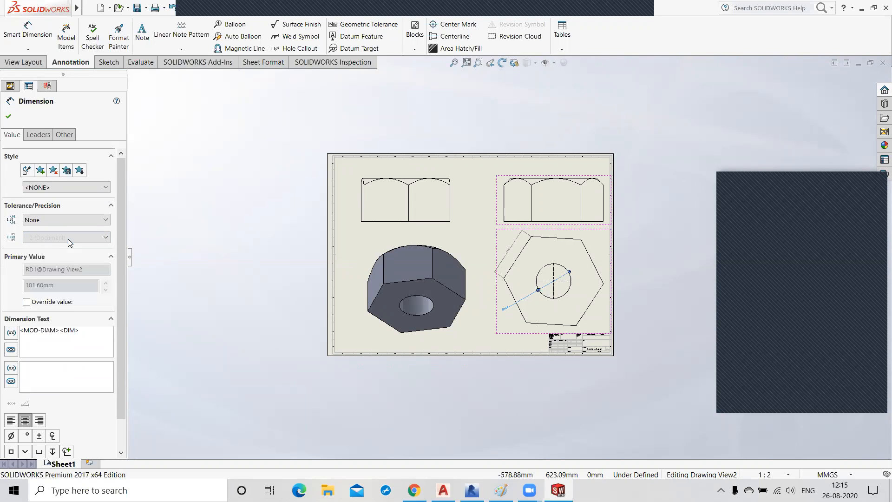
click(45, 138)
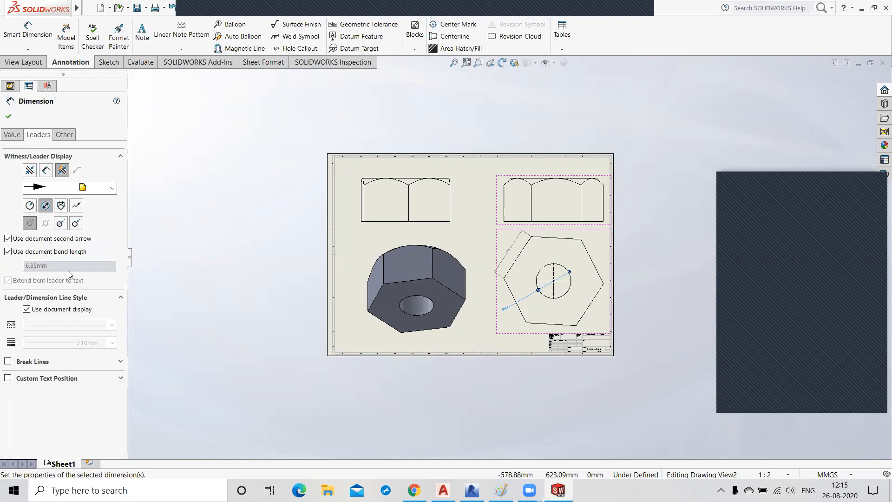
click(64, 135)
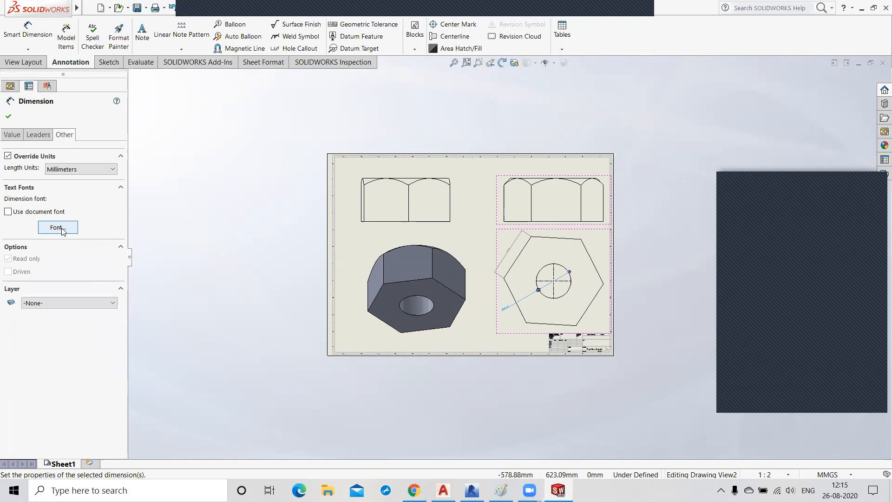
click(64, 228)
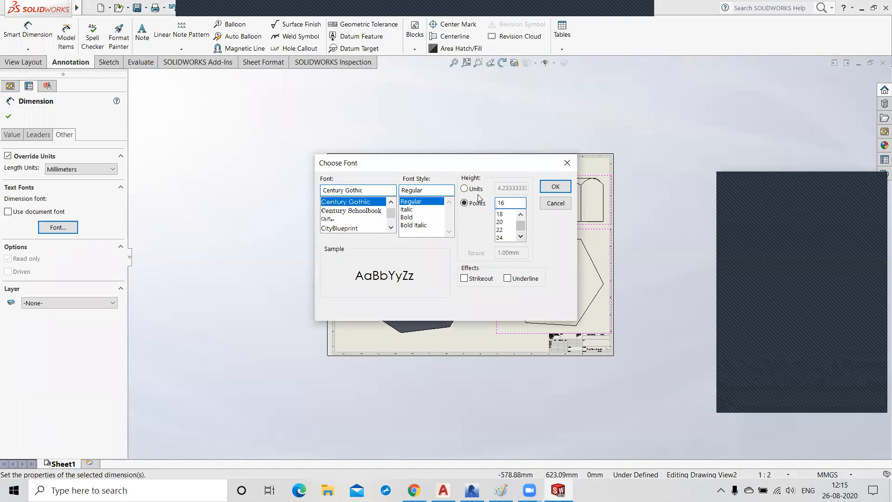
click(465, 188)
double_click(527, 187)
text(10)
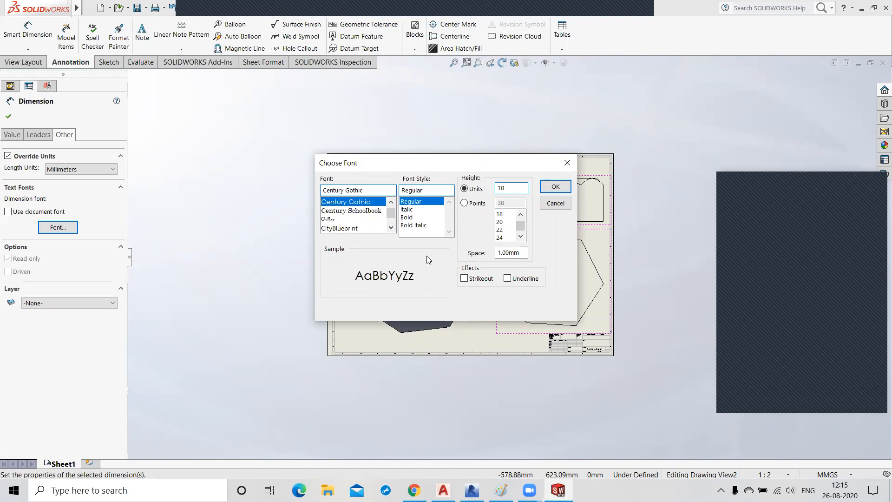
click(556, 186)
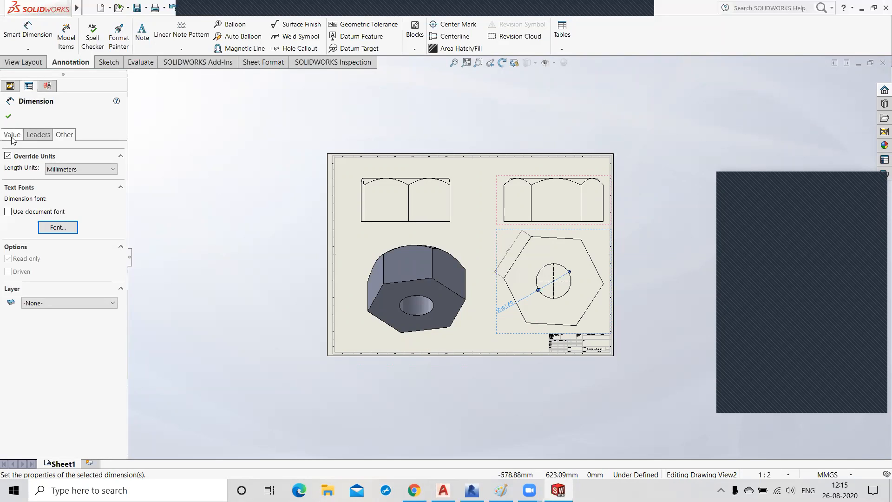
click(37, 136)
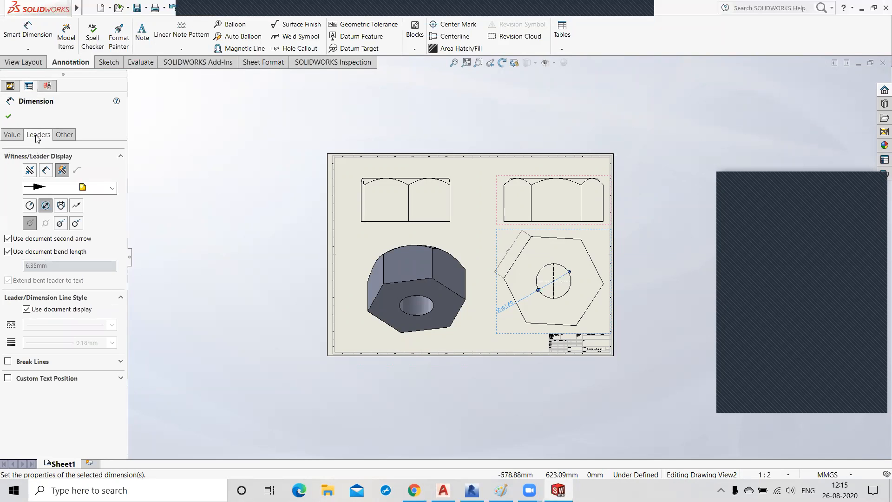
click(12, 135)
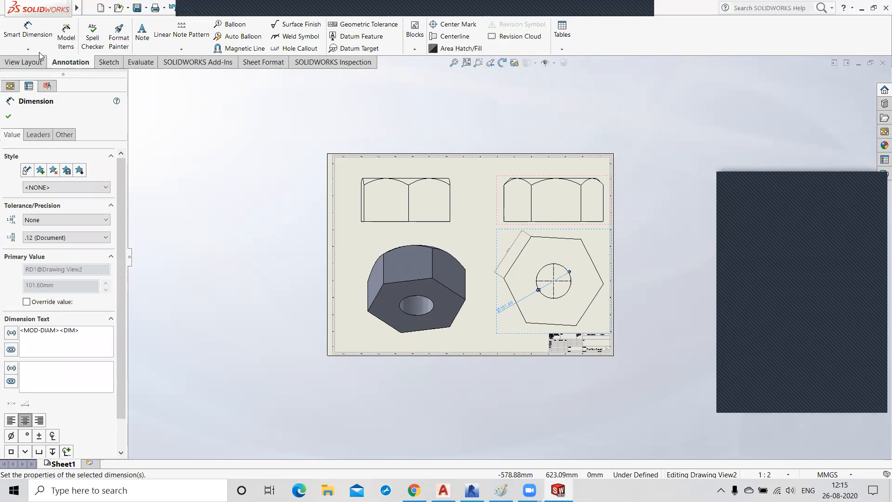
click(26, 52)
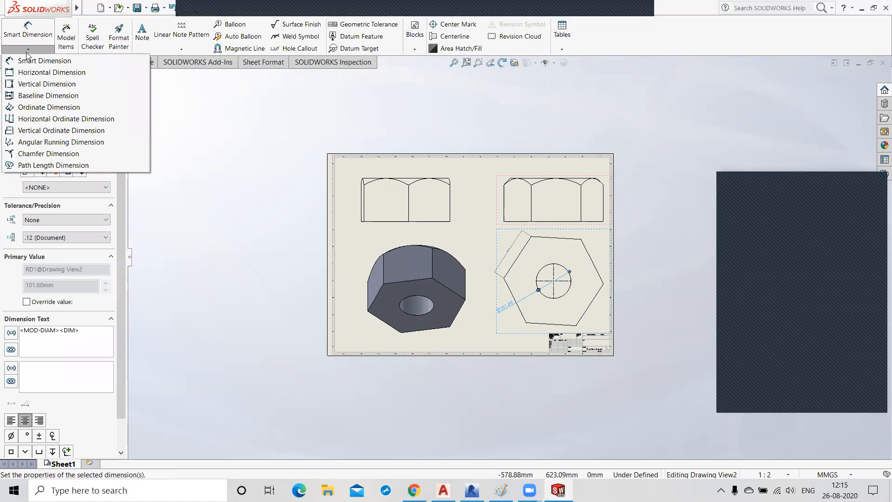
click(239, 140)
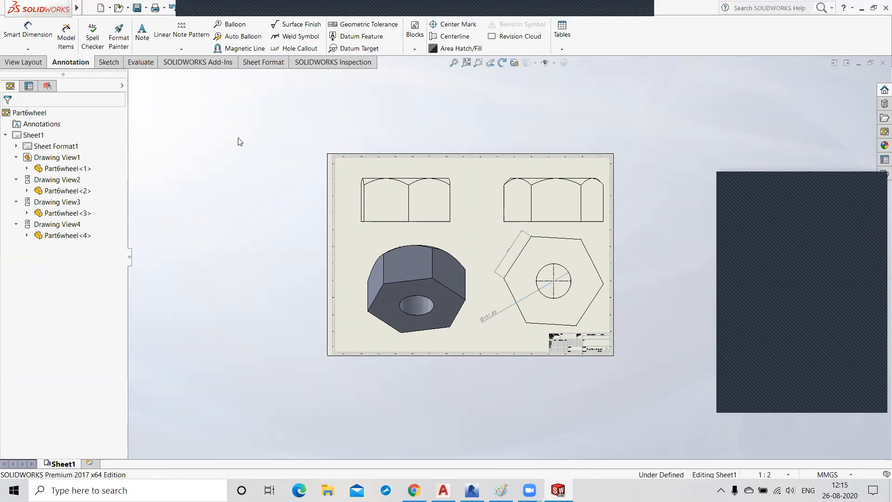
Select the hole's diameter dimension and examine the display, additional dimension and drawing view commands offered for it.
scroll(491, 309, down, 1)
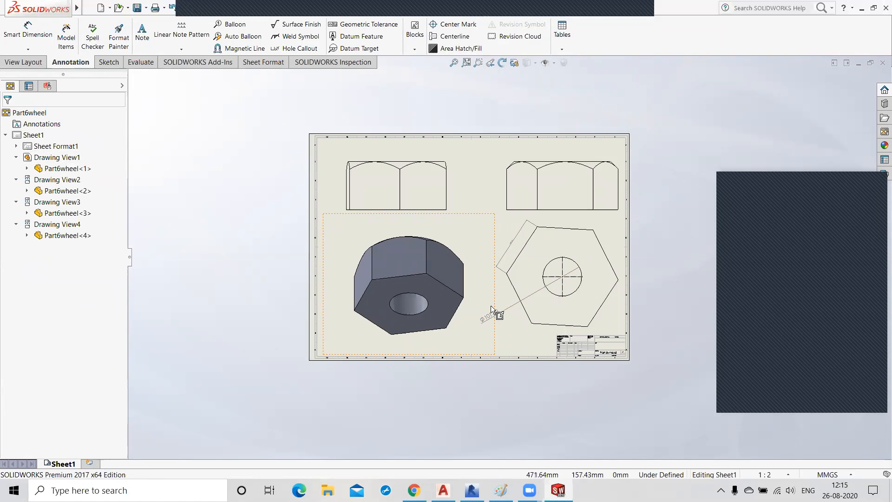
scroll(492, 309, down, 3)
click(501, 317)
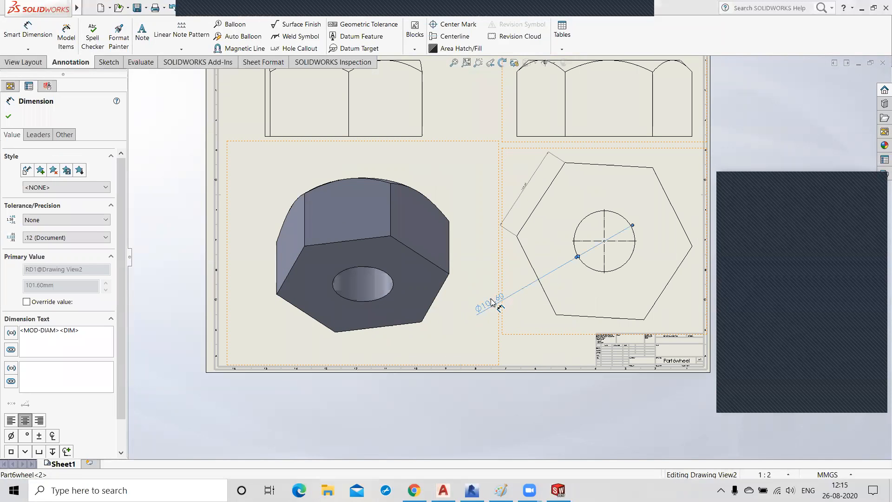
right_click(491, 301)
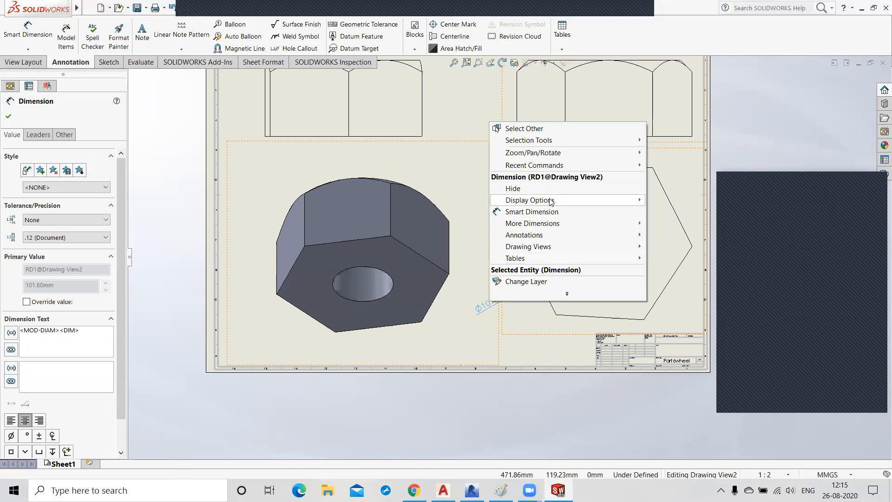
mouse_move(552, 201)
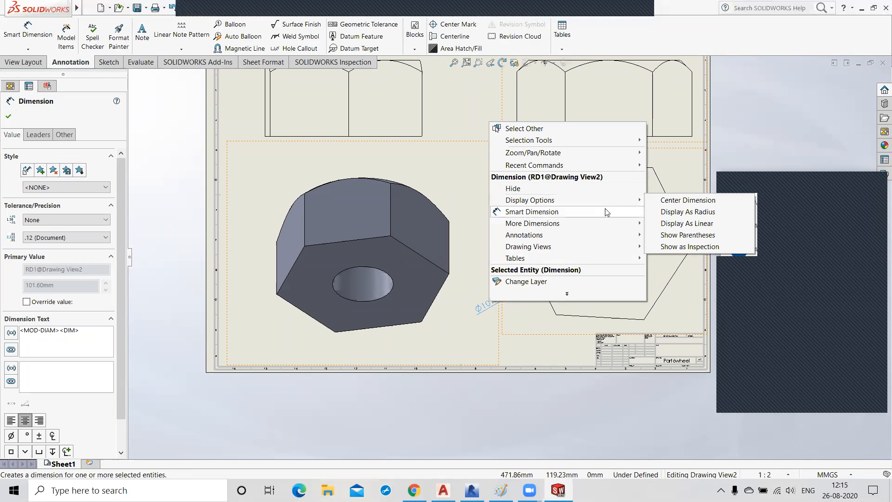
mouse_move(601, 227)
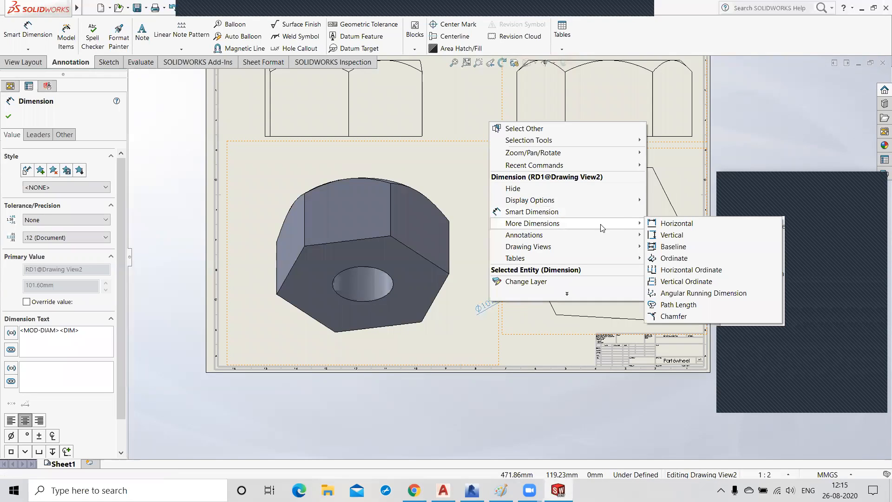
mouse_move(601, 247)
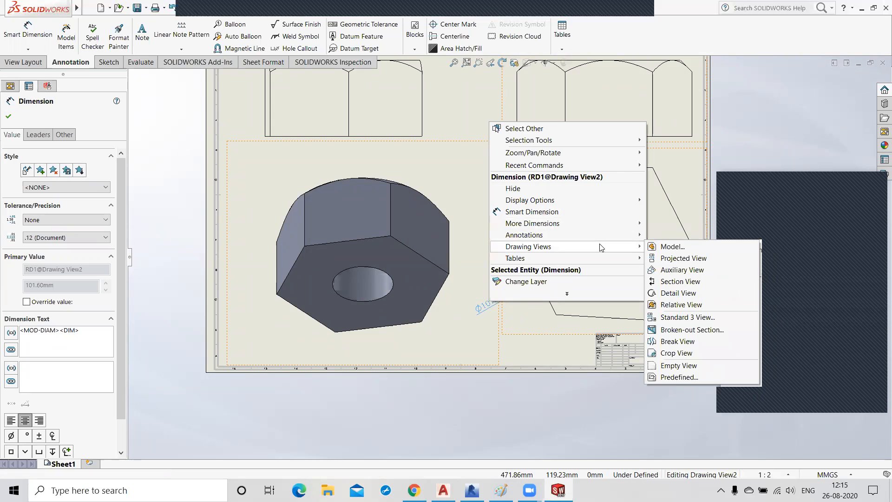
click(86, 187)
click(41, 198)
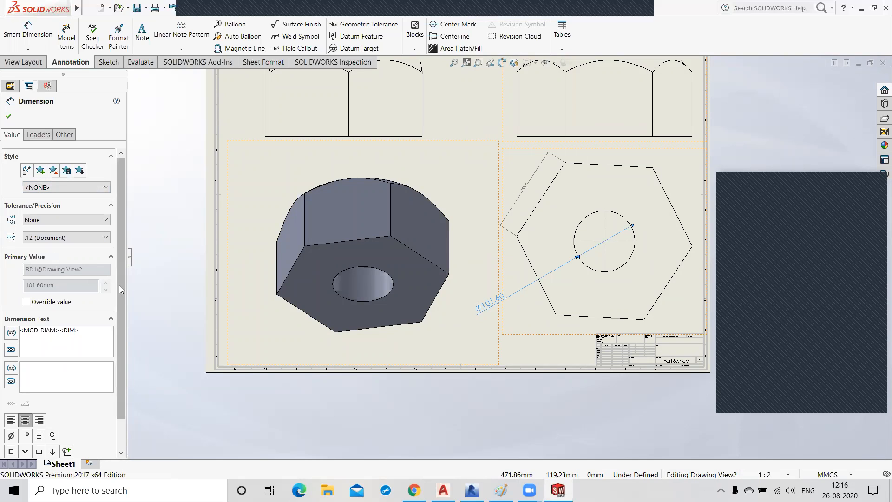
Turn on the value override for the hole's diameter dimension, keeping 101.6 as the primary value.
drag(119, 285, 120, 327)
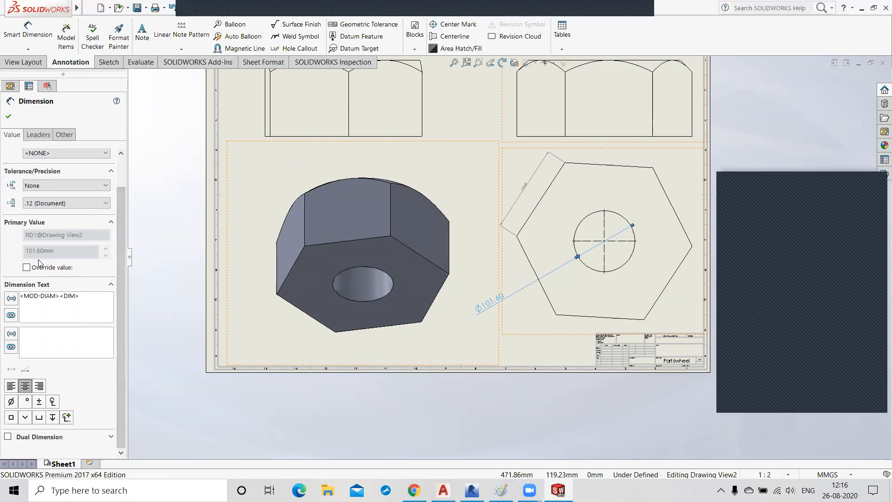
click(27, 267)
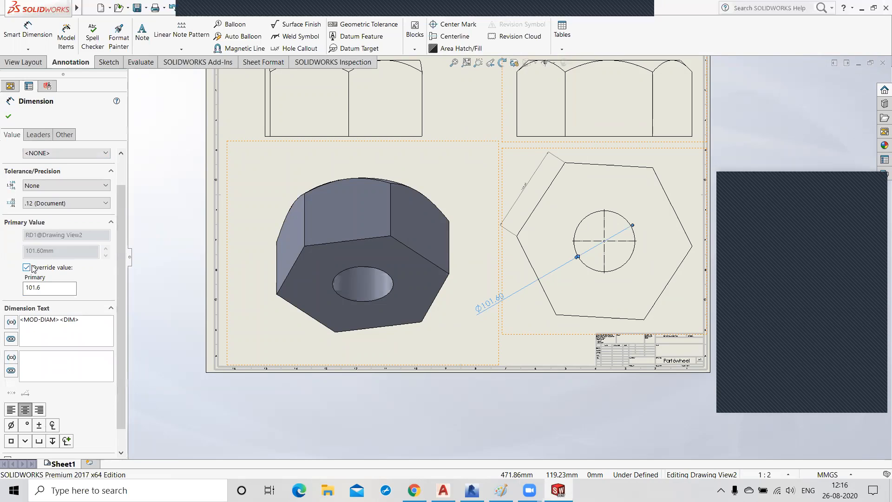
click(53, 290)
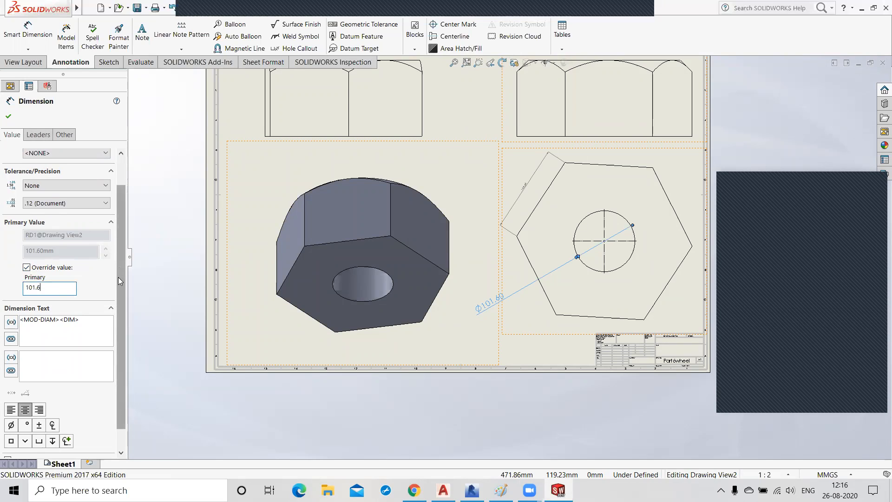
scroll(118, 287, down, 2)
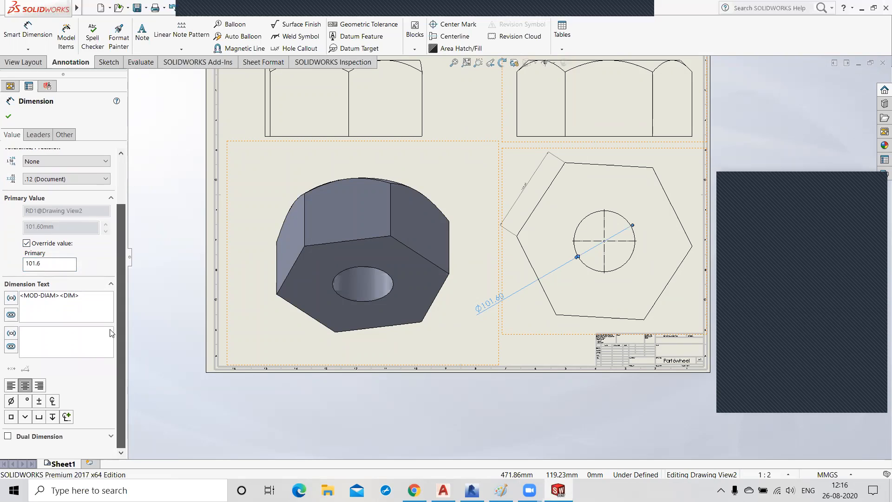
drag(118, 291, 122, 244)
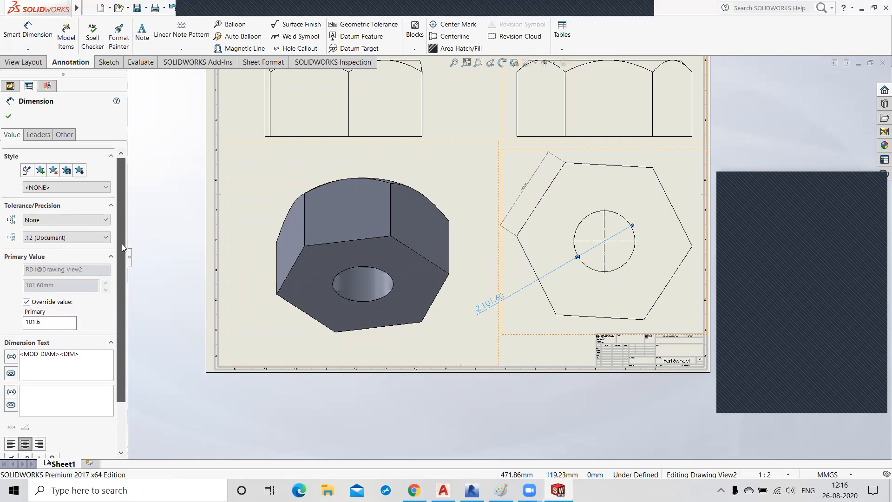
Set the hole diameter dimension's font style to Bold and turn on the Underline effect.
click(39, 134)
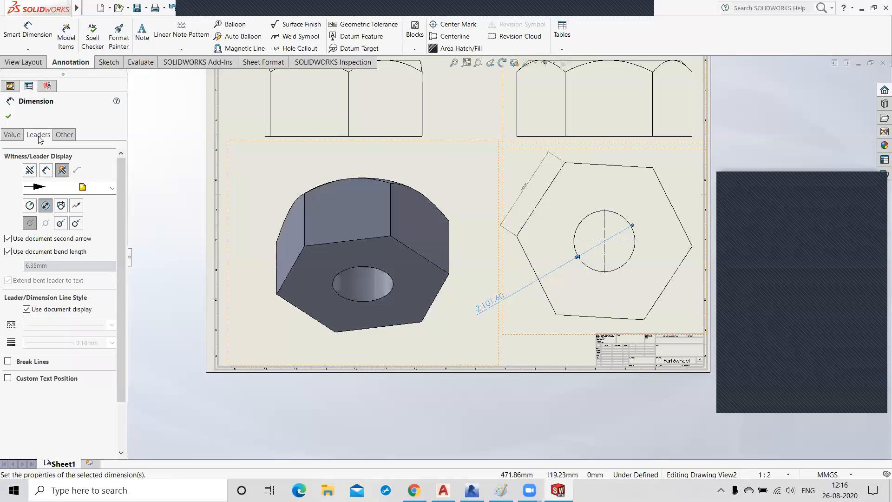
click(64, 135)
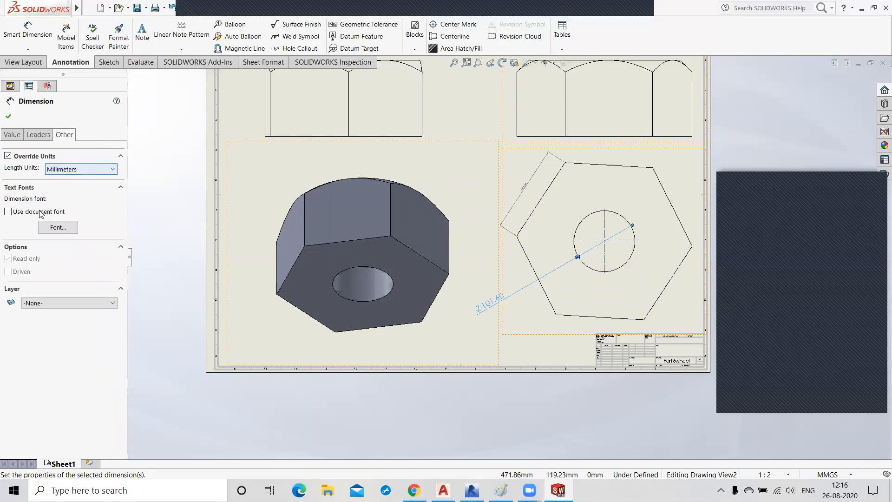
click(64, 230)
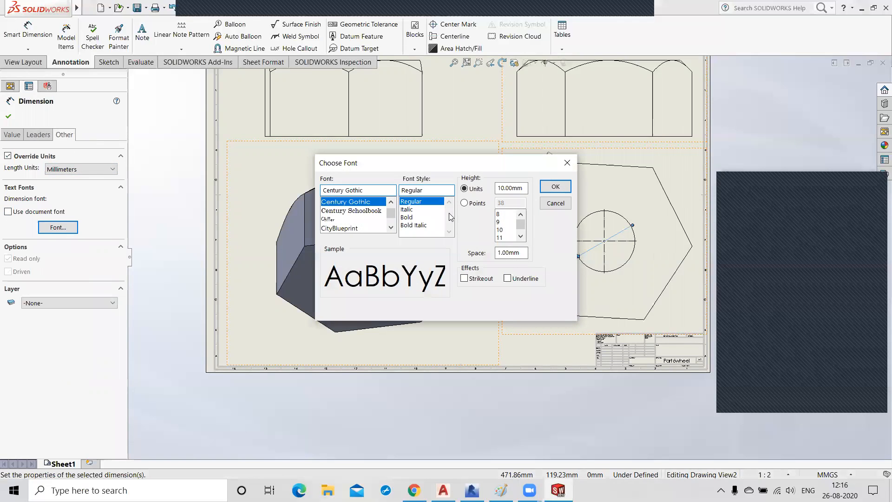
scroll(346, 223, down, 4)
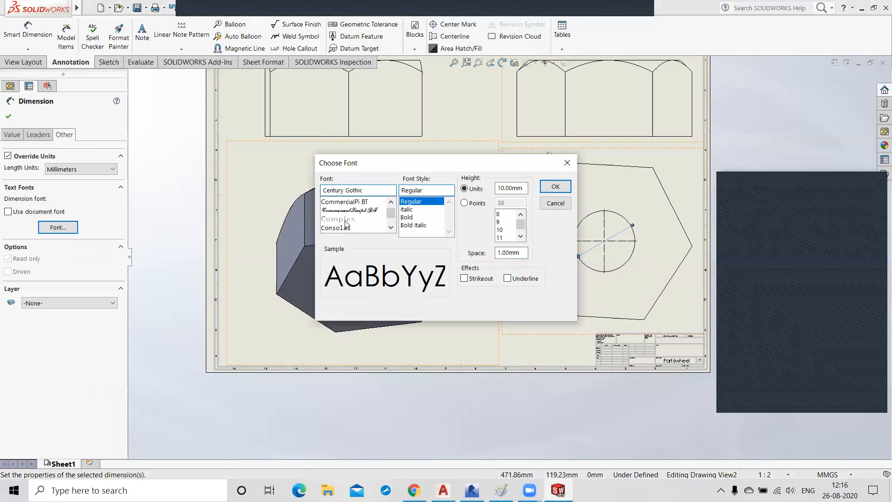
click(414, 217)
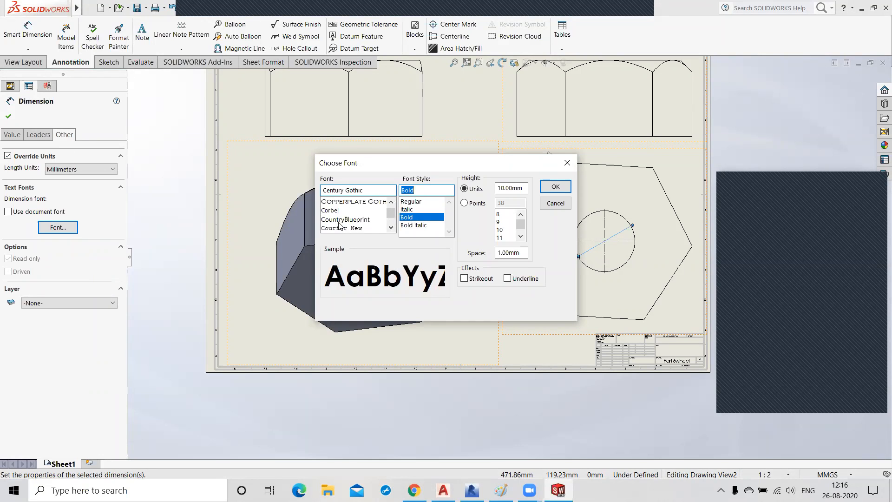
scroll(332, 214, down, 4)
scroll(341, 219, up, 8)
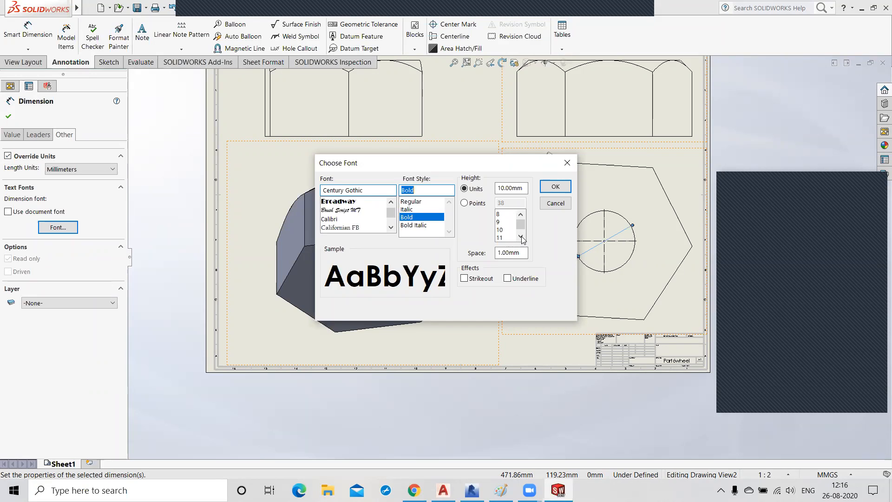
click(509, 280)
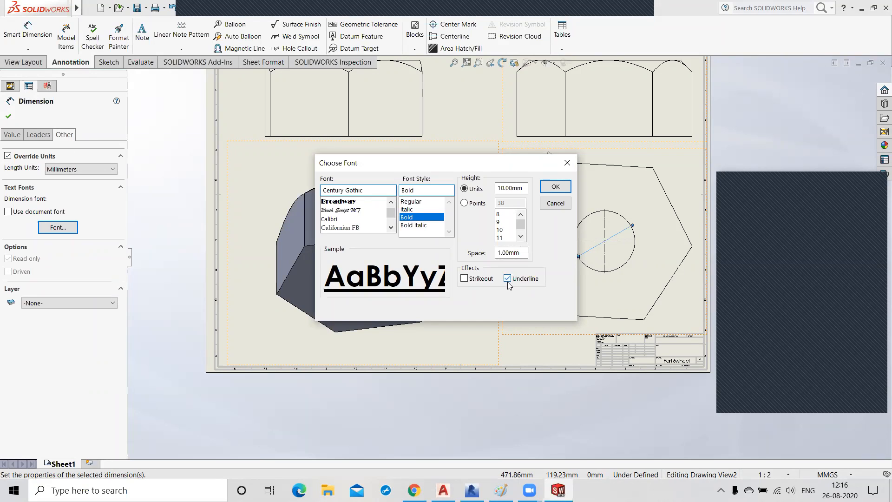
click(554, 186)
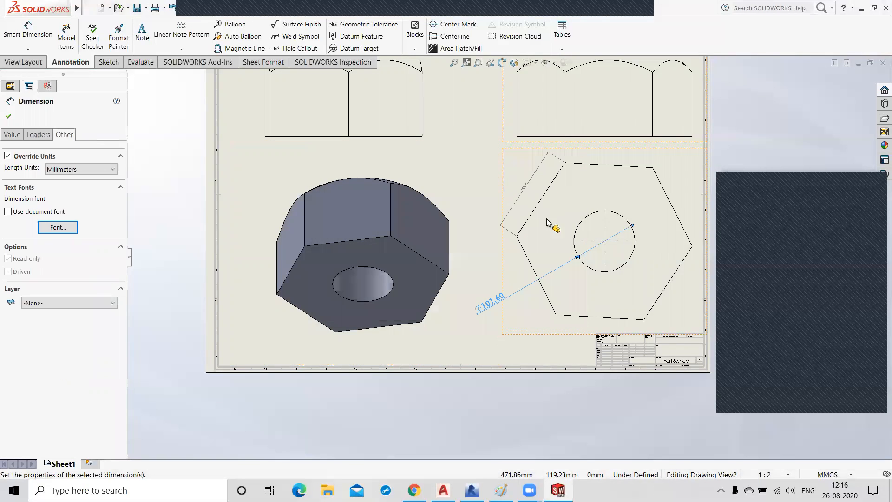
Set the text height of the hole's diameter dimension to 28 points.
scroll(481, 306, down, 2)
scroll(481, 306, down, 5)
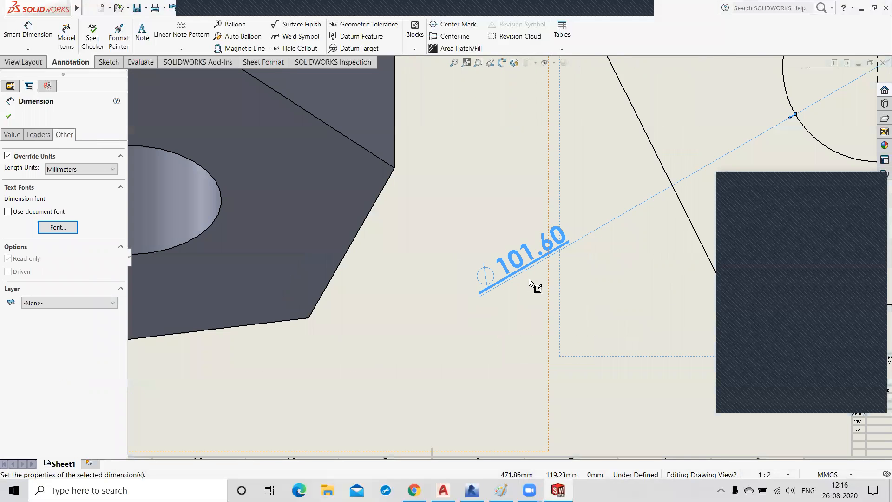
scroll(517, 261, up, 7)
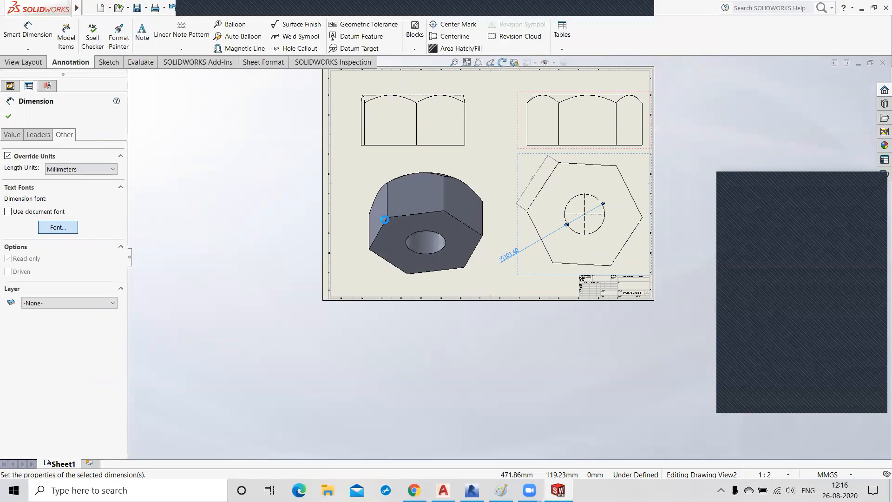
click(67, 227)
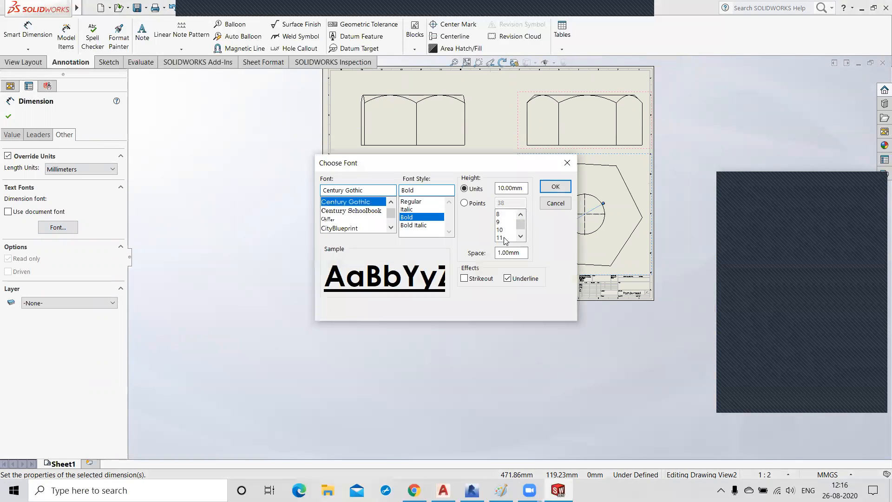
click(464, 203)
scroll(502, 228, down, 4)
click(500, 215)
click(556, 187)
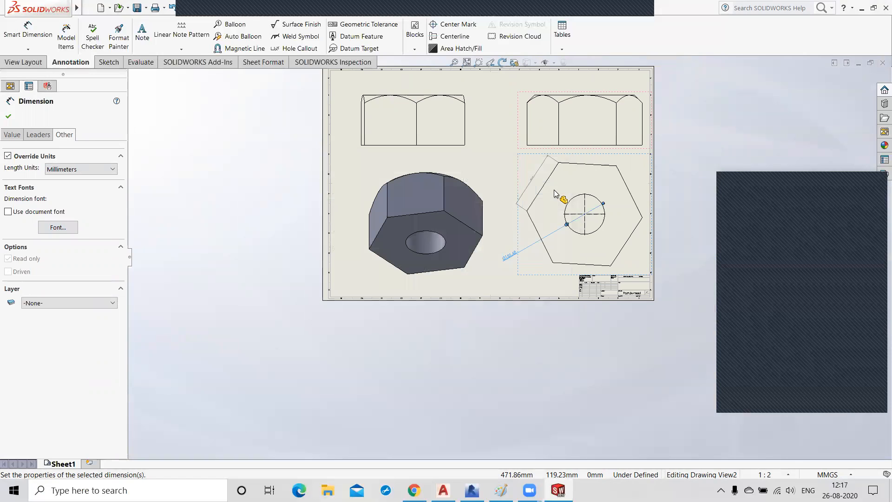
scroll(507, 260, down, 5)
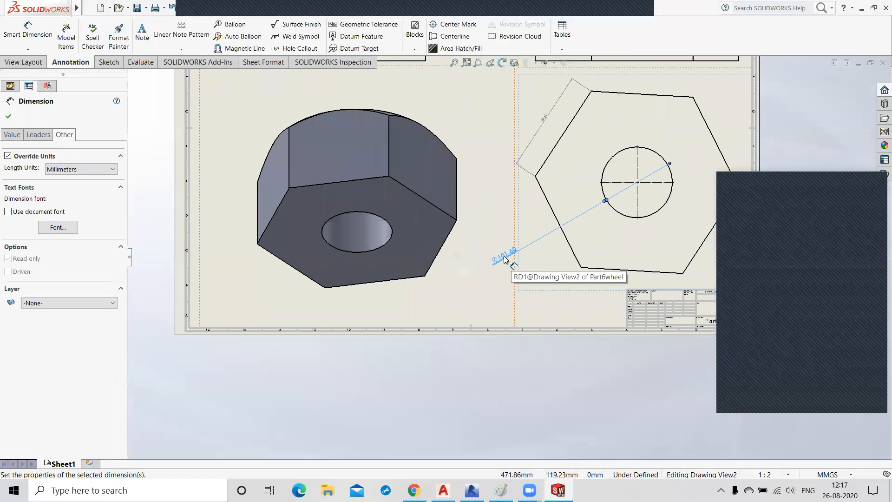
scroll(501, 263, up, 5)
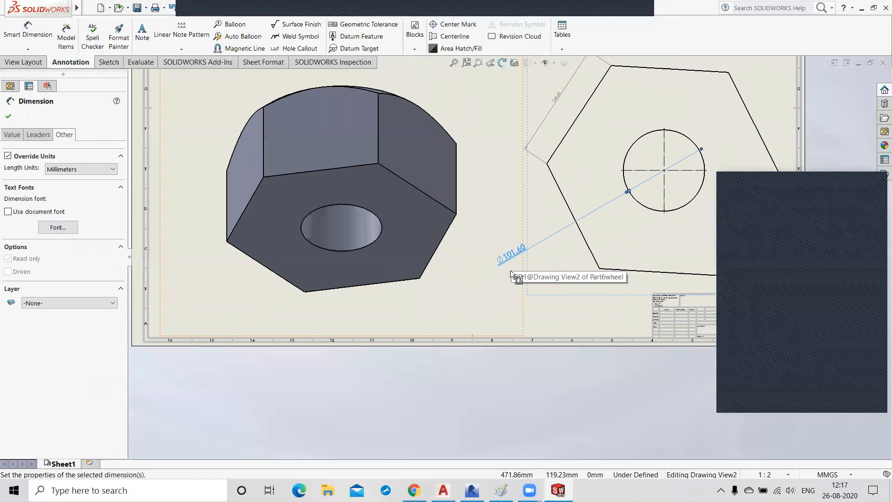
Turn off the document font for the hexagon's side-length dimension and set its text height to 36 points.
click(496, 333)
click(542, 184)
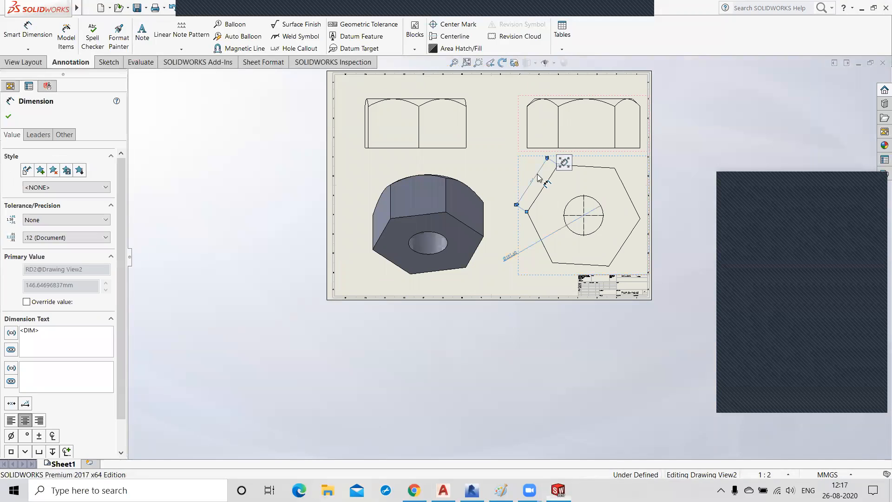
click(66, 135)
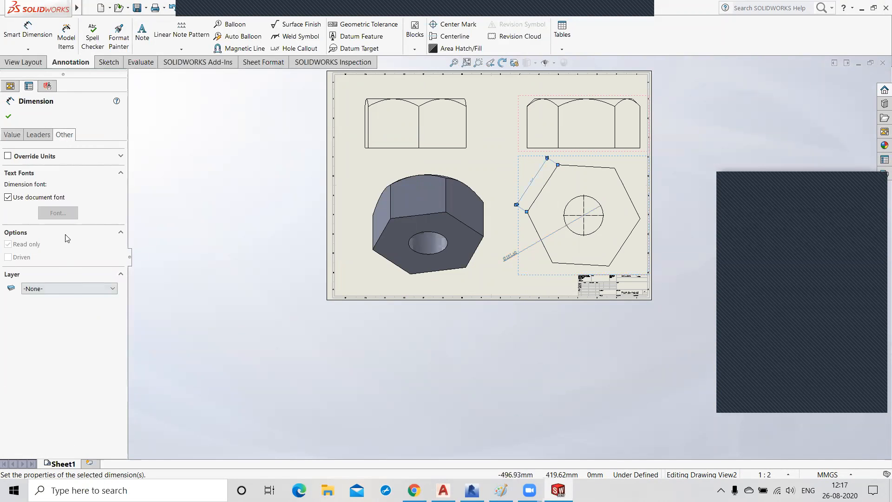
click(8, 197)
click(58, 213)
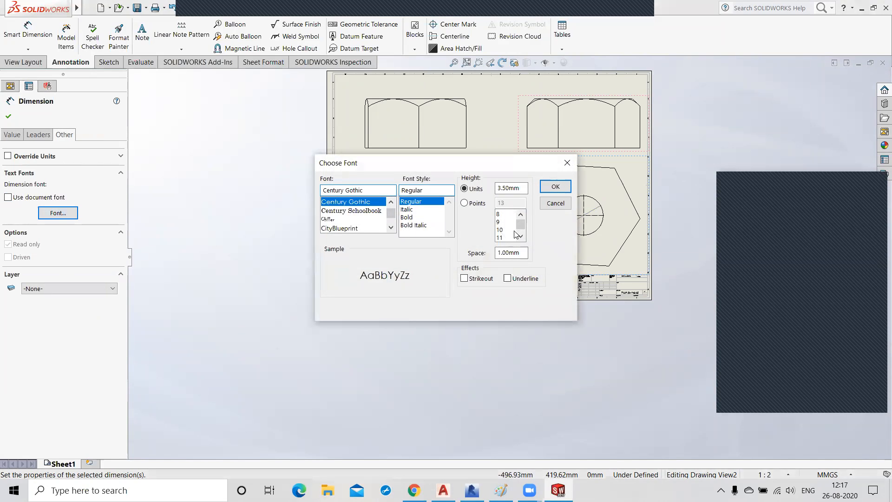
click(464, 203)
scroll(526, 228, down, 4)
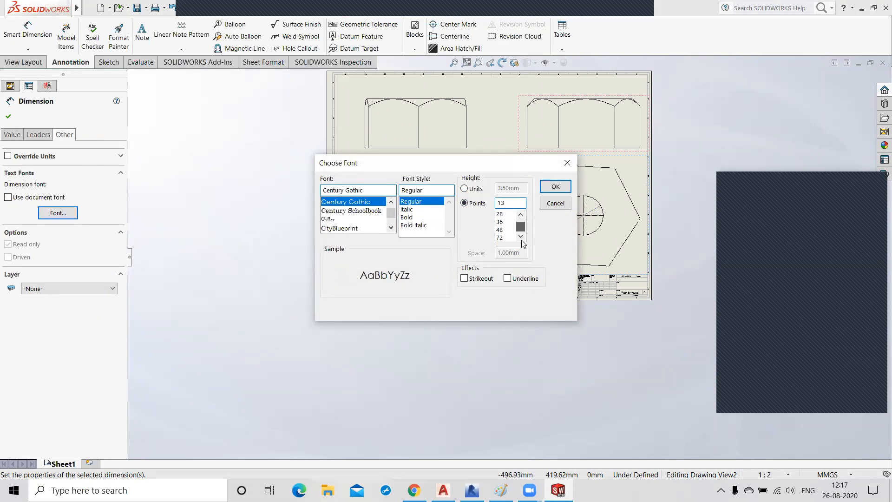
click(503, 223)
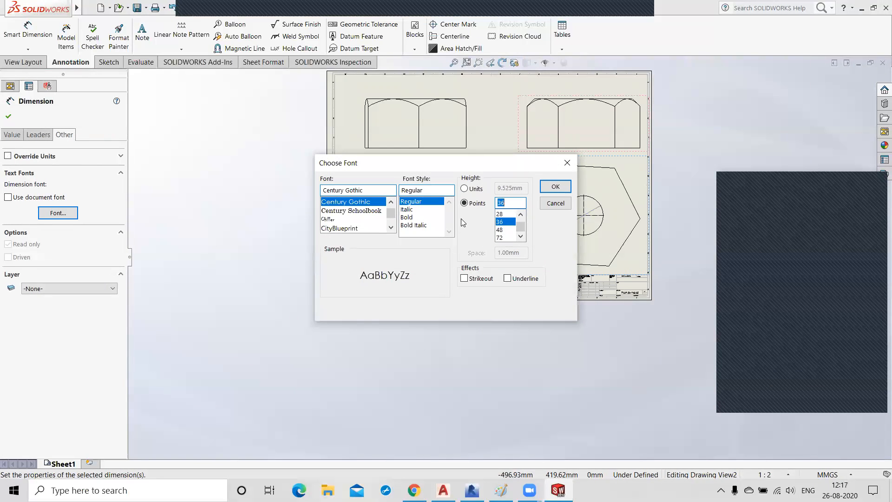
Set the side-length dimension's font style to Bold and turn on the Underline effect.
click(409, 217)
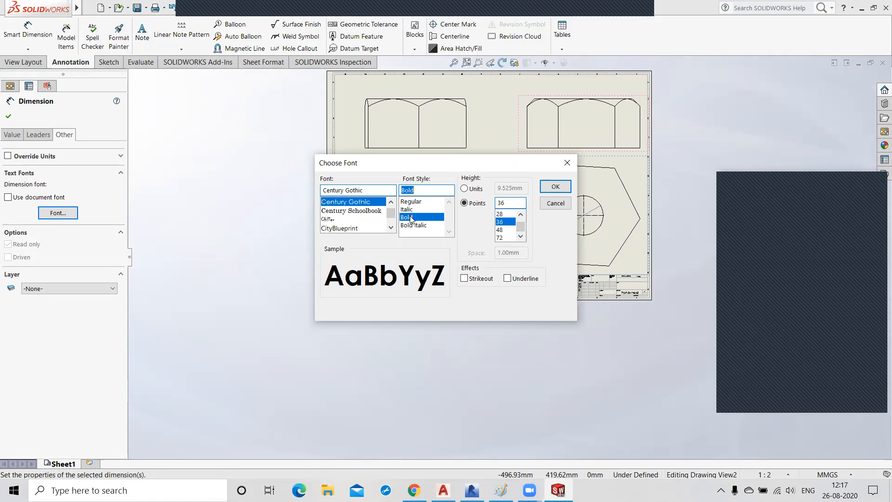
click(499, 277)
click(555, 186)
scroll(531, 182, down, 6)
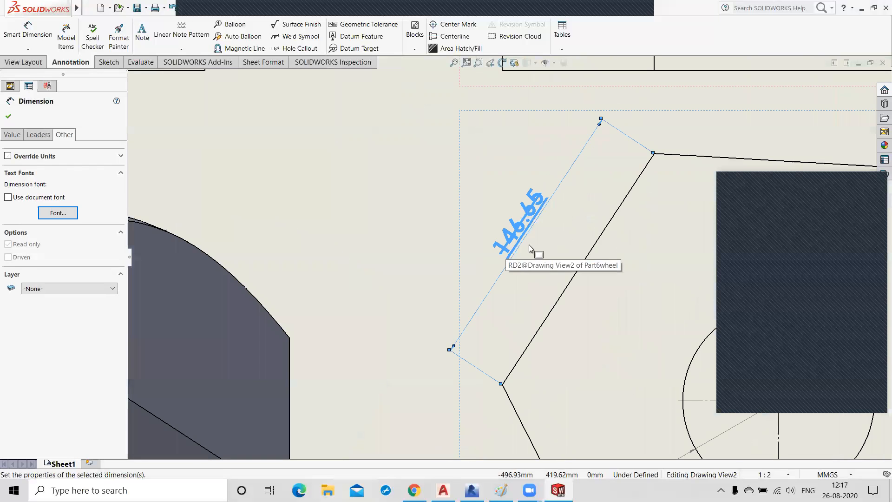
scroll(528, 239, up, 4)
scroll(531, 234, up, 4)
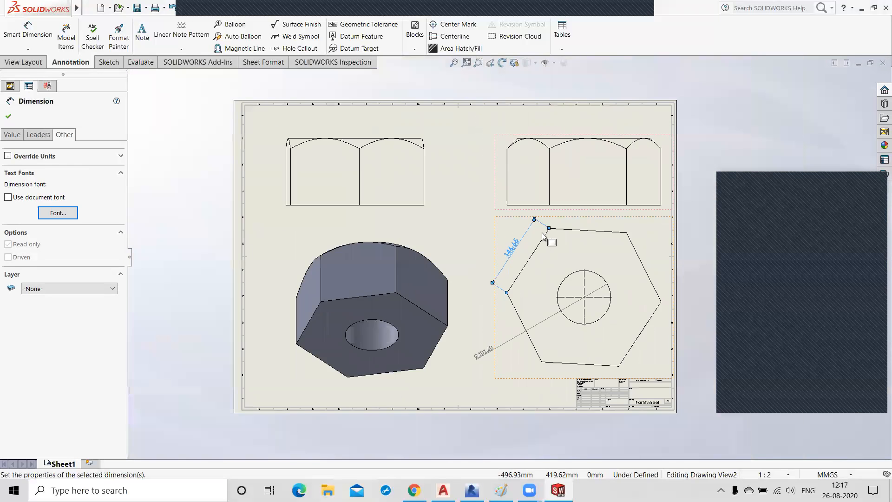
Examine the hexagon view, checking the readability of its side-length and hole diameter dimensions at different magnifications.
click(502, 261)
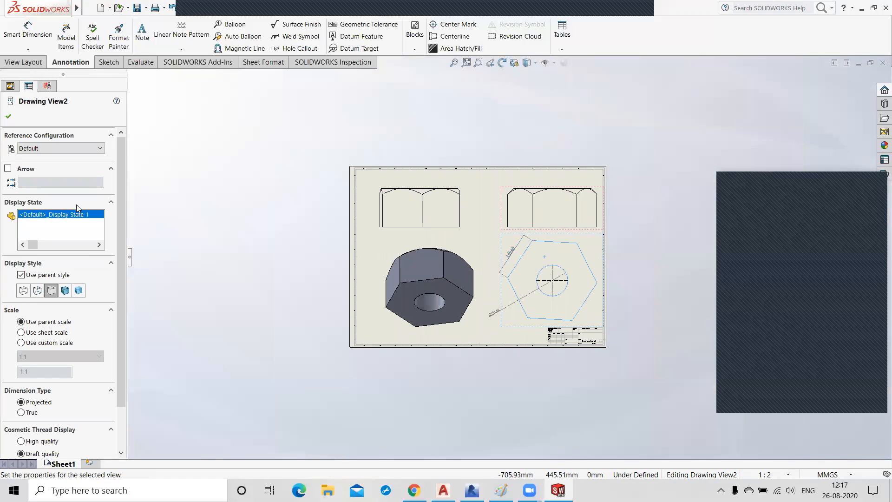
click(8, 116)
scroll(513, 318, down, 3)
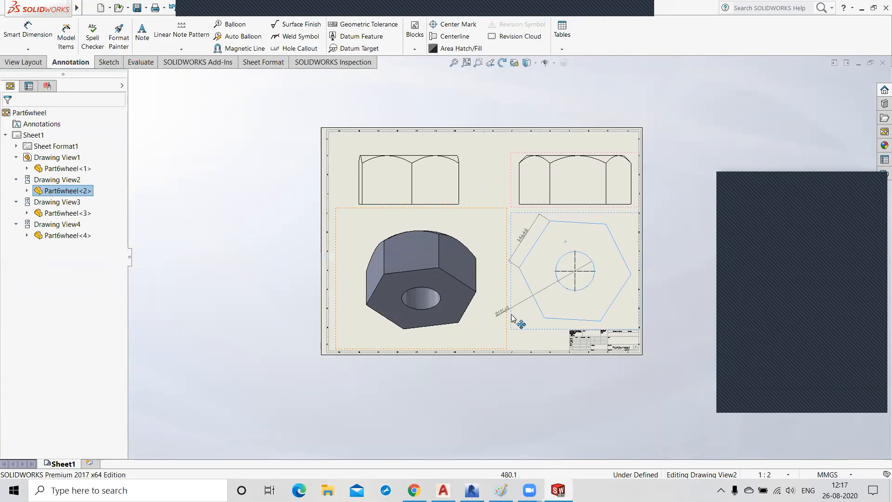
scroll(513, 318, up, 1)
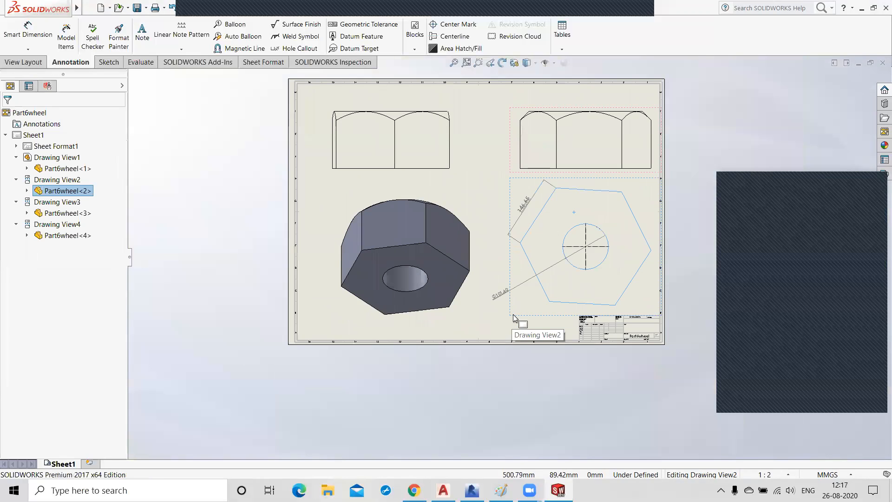
scroll(587, 248, up, 2)
scroll(589, 252, up, 1)
scroll(579, 249, up, 1)
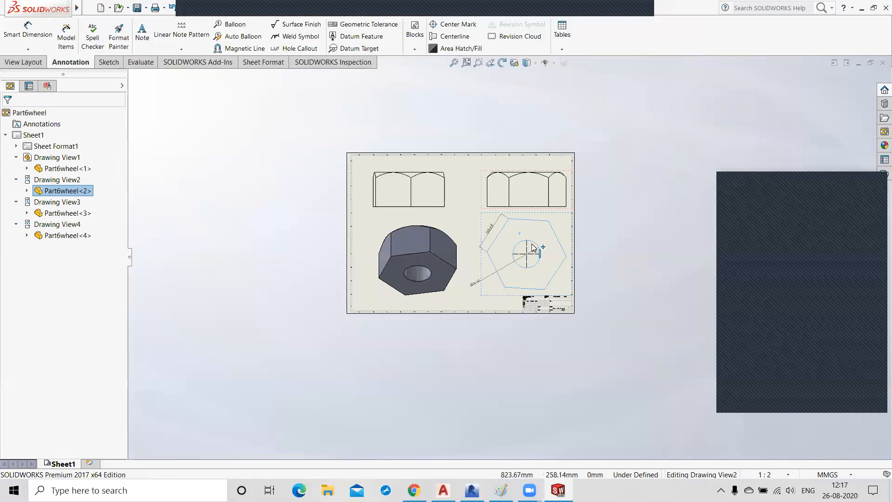
scroll(530, 260, down, 5)
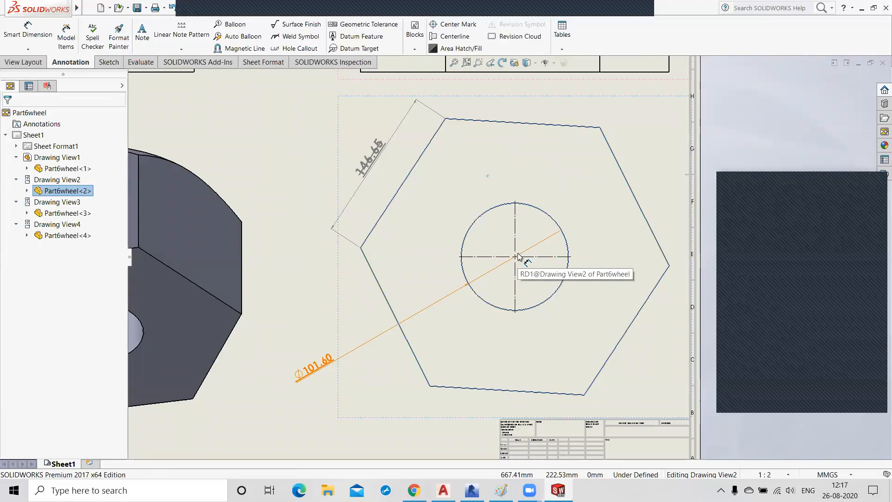
scroll(519, 256, up, 1)
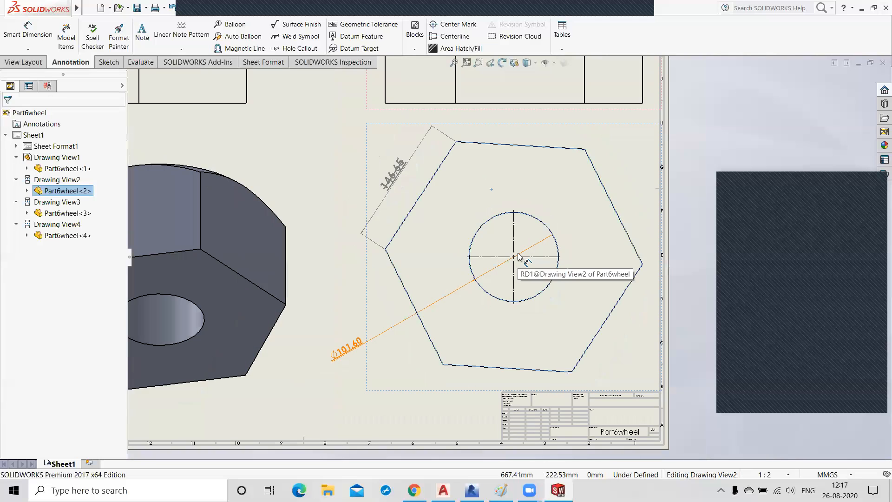
scroll(519, 256, up, 2)
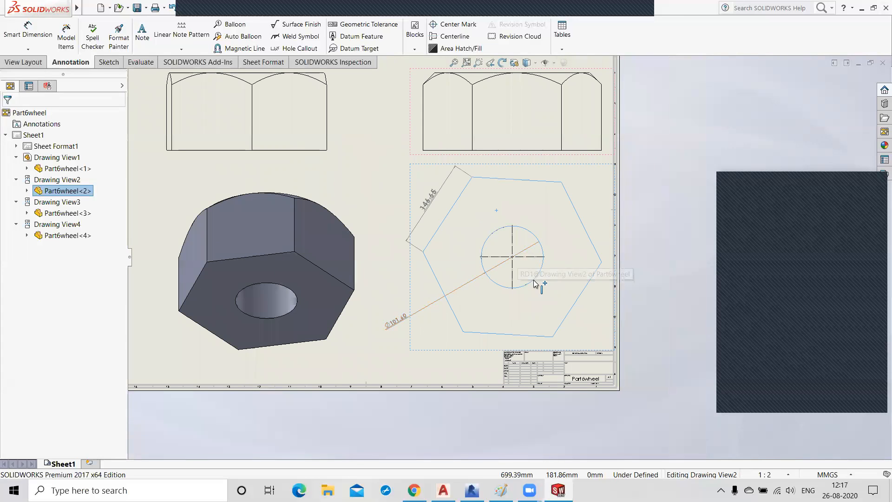
Try to insert a centerline in Drawing View1 by picking the edges of the nut's middle face.
middle_drag(519, 364, 516, 383)
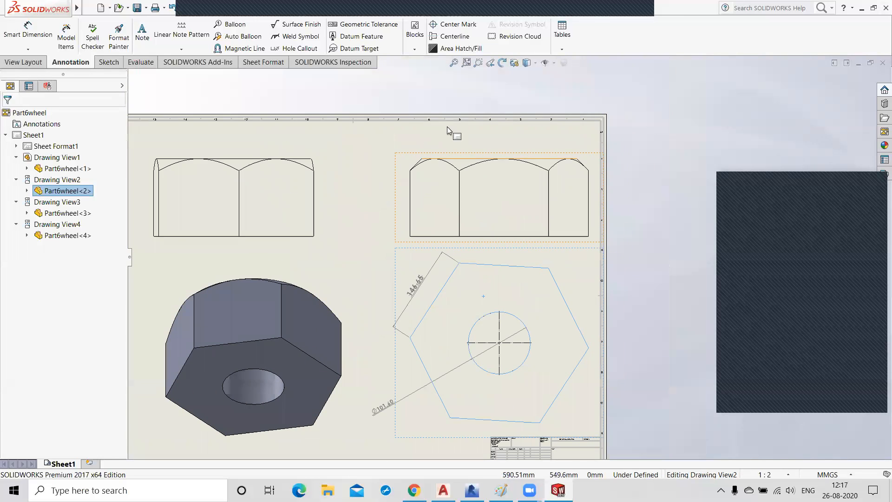
click(454, 37)
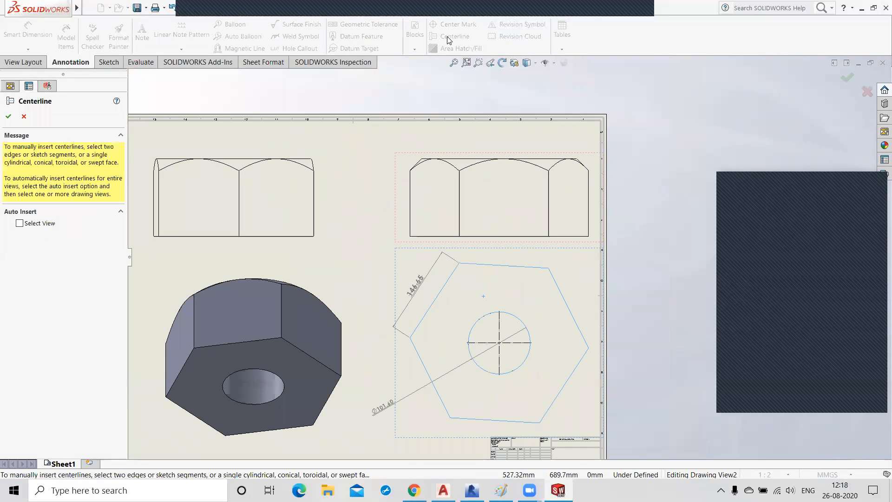
click(494, 158)
click(509, 240)
click(549, 217)
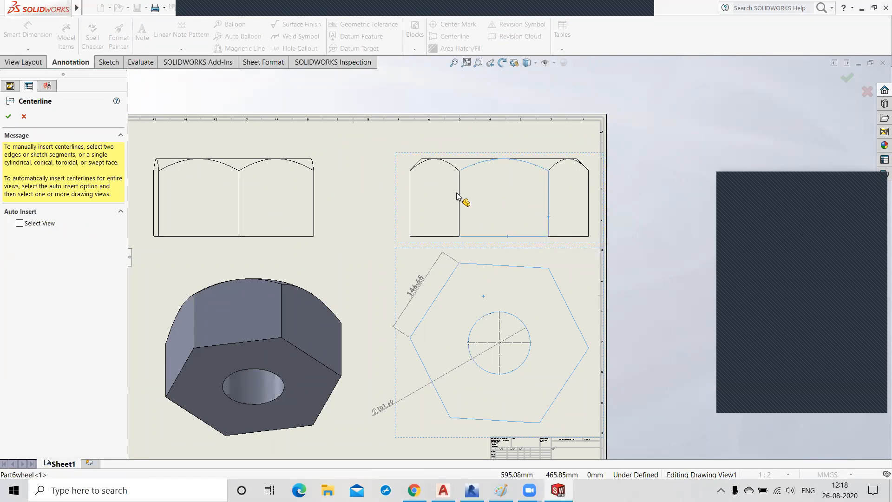
scroll(484, 158, up, 5)
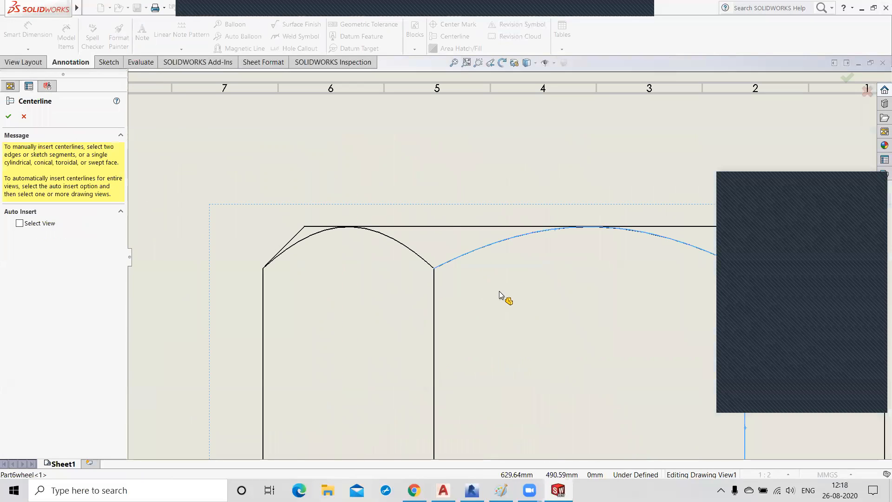
click(9, 116)
scroll(516, 255, down, 3)
scroll(516, 256, up, 5)
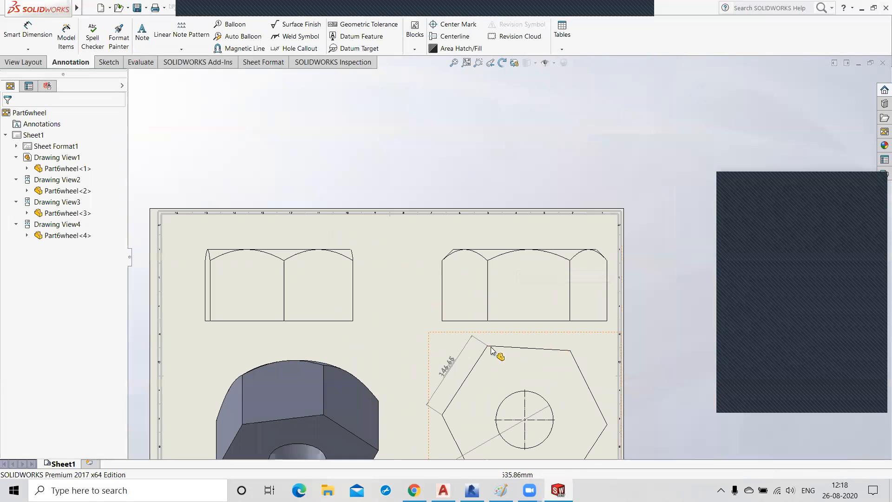
click(292, 325)
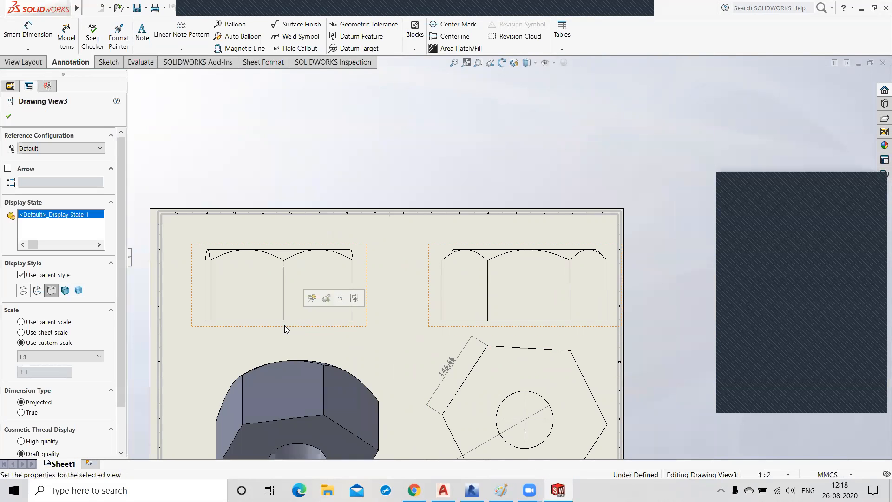
click(8, 118)
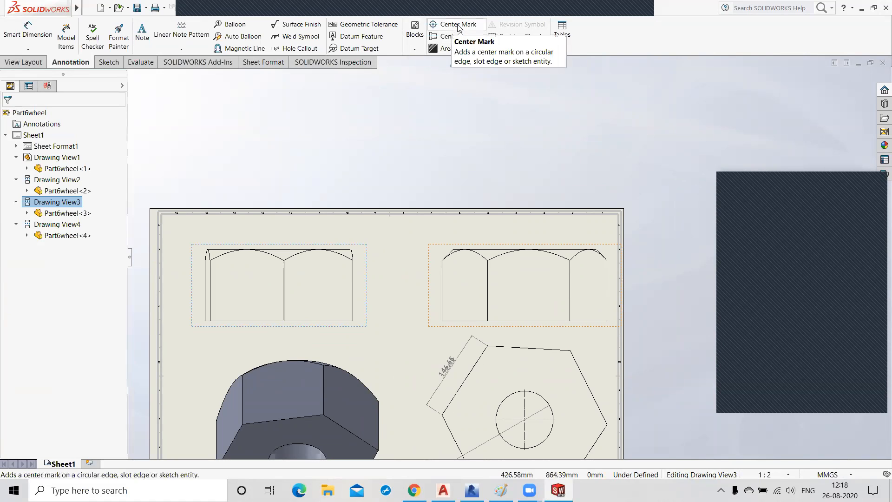
click(449, 48)
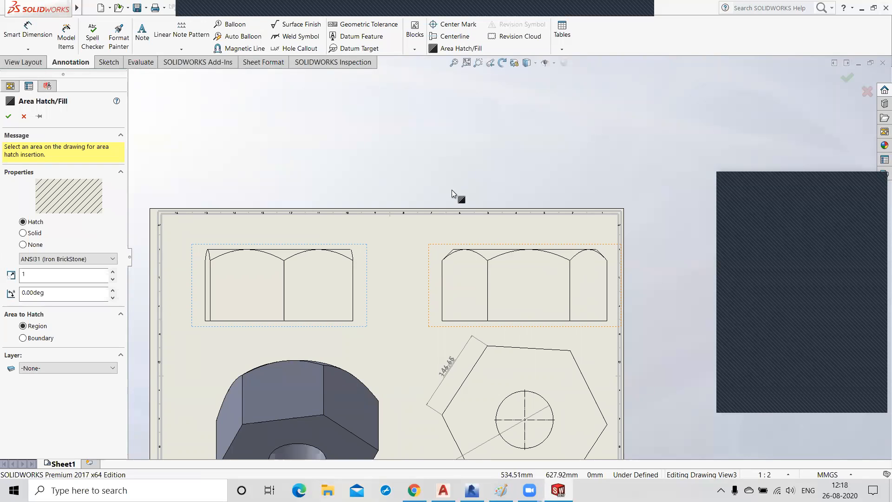
key(Escape)
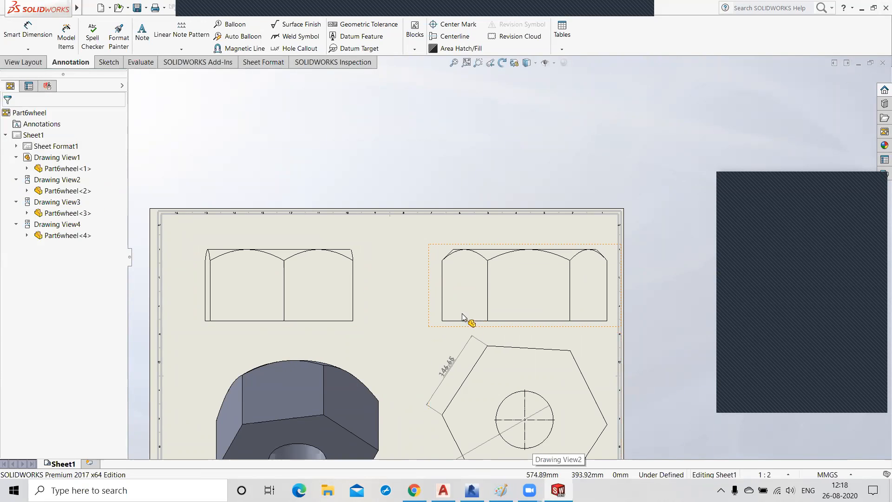
Try the Centerline command again with the left outer edge of the nut in Drawing View1 preselected.
double_click(443, 298)
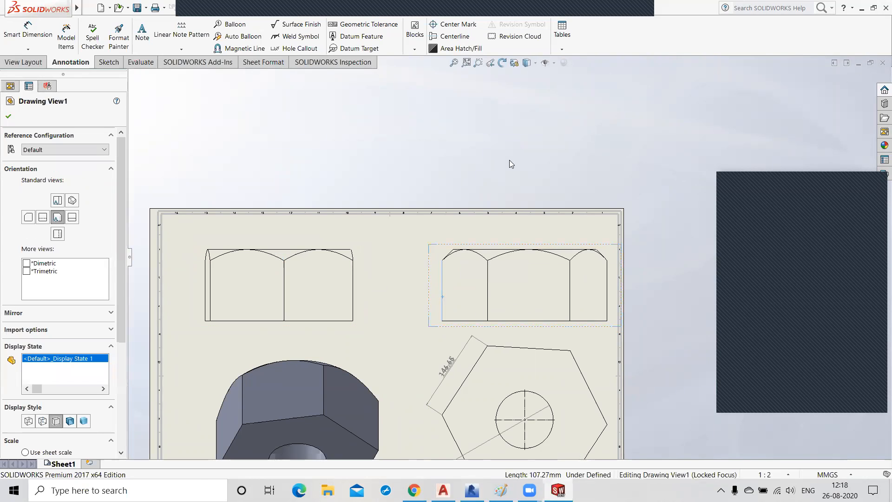
scroll(510, 160, up, 3)
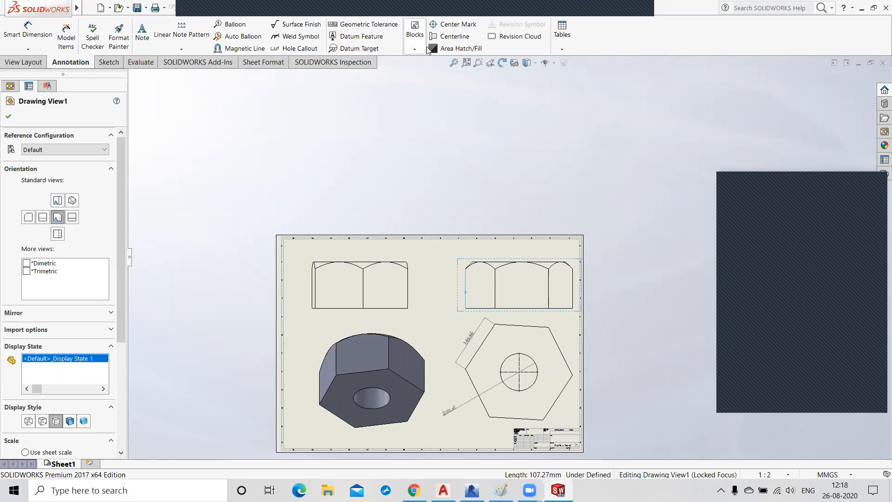
click(444, 39)
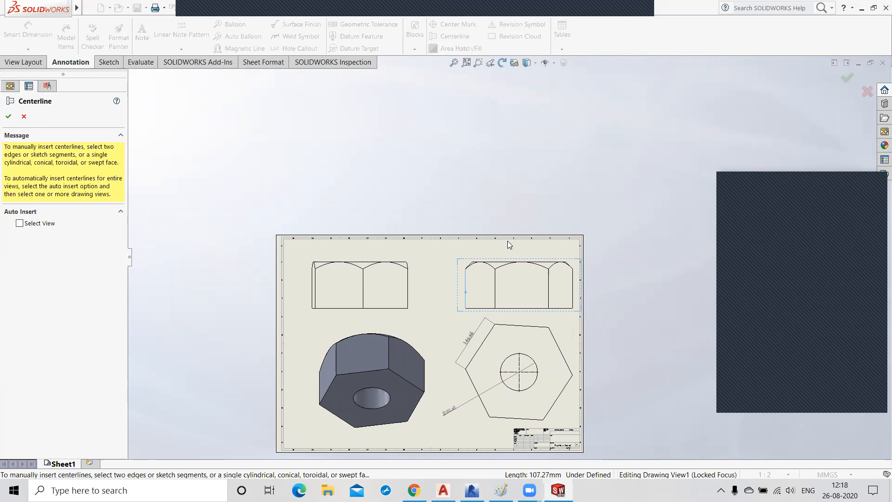
click(8, 116)
Try the Wireframe display style on Drawing View1, and settle on Hidden Lines Visible to show the nut's hole edges.
right_click(403, 183)
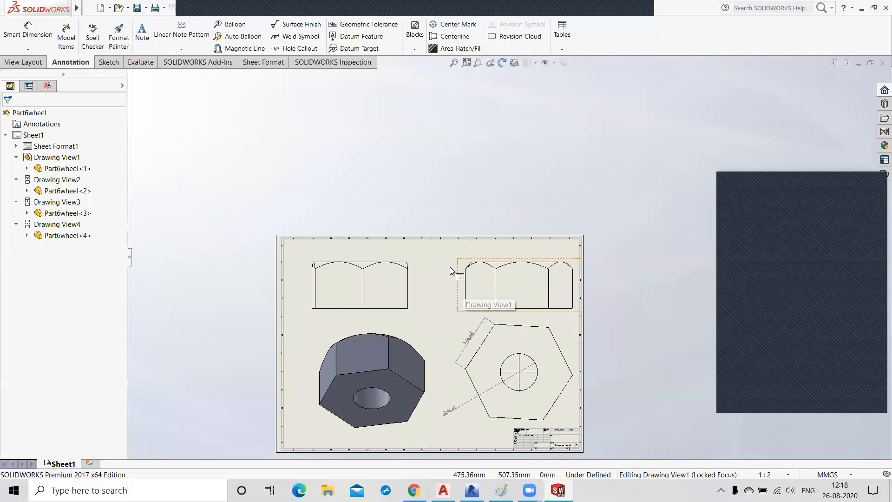
click(459, 275)
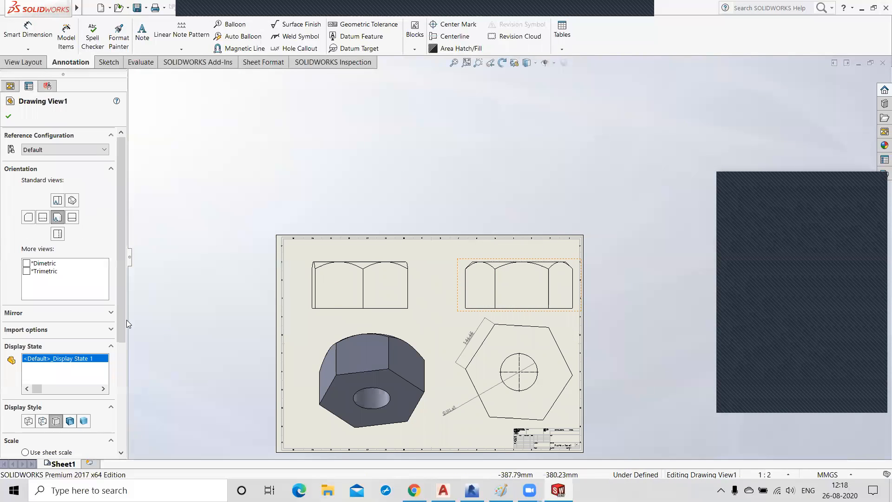
click(29, 421)
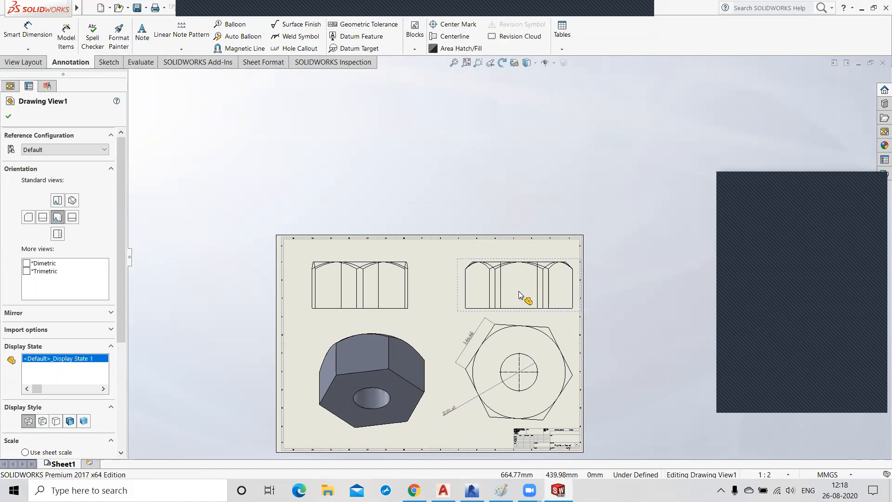
scroll(516, 293, down, 2)
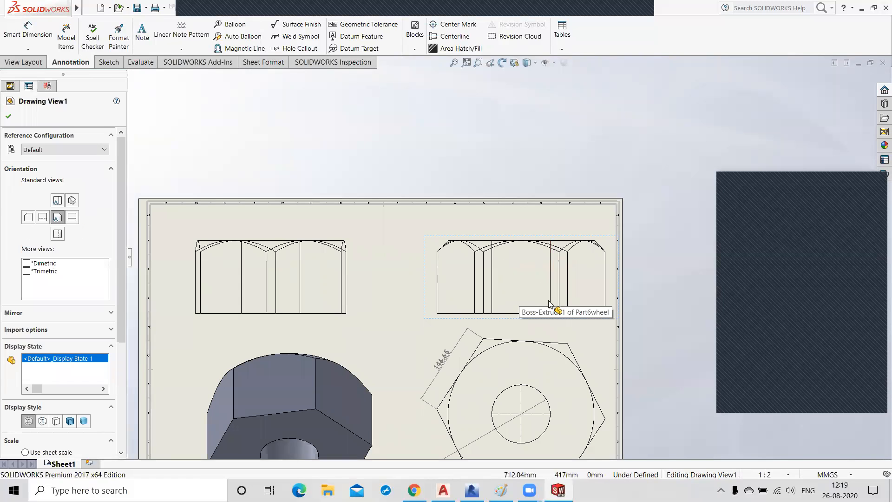
click(42, 422)
Insert a vertical centerline in Drawing View1 midway between the two hidden edges of the nut's hole.
scroll(548, 298, down, 3)
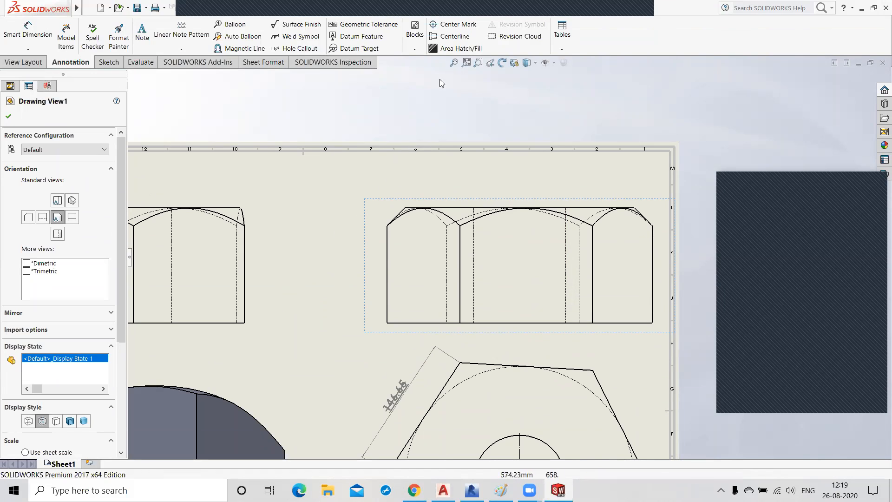
click(453, 37)
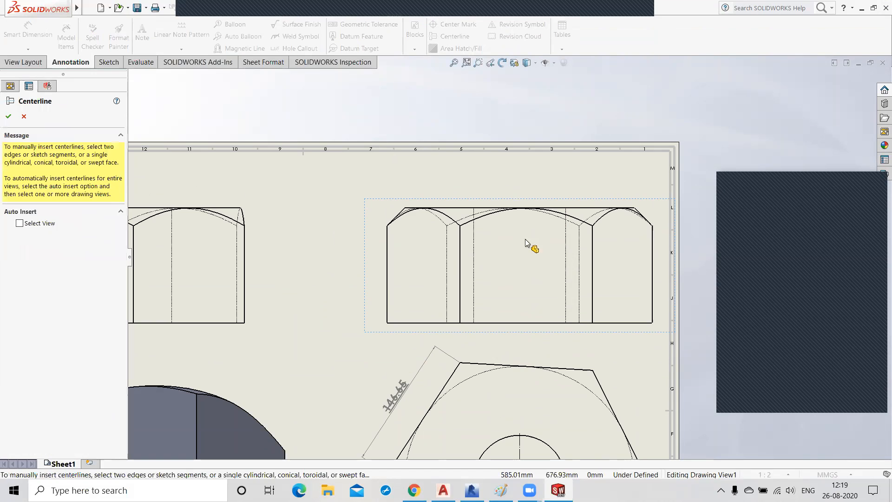
click(473, 253)
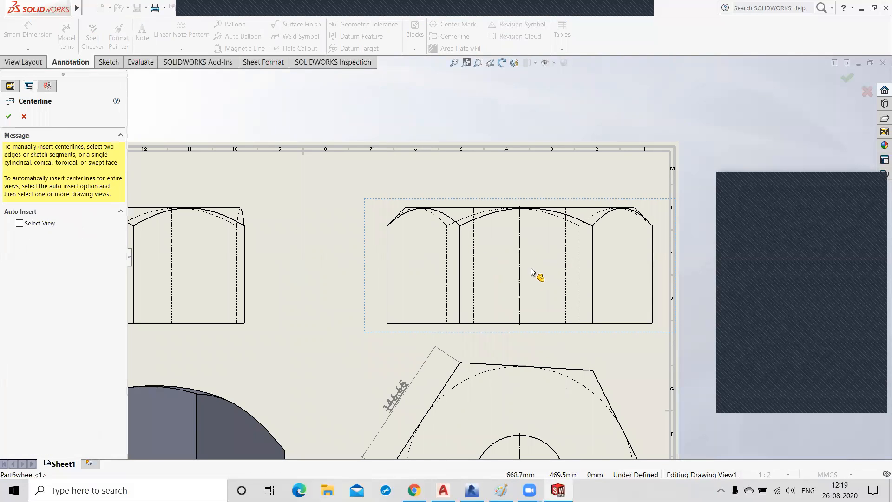
scroll(532, 272, down, 3)
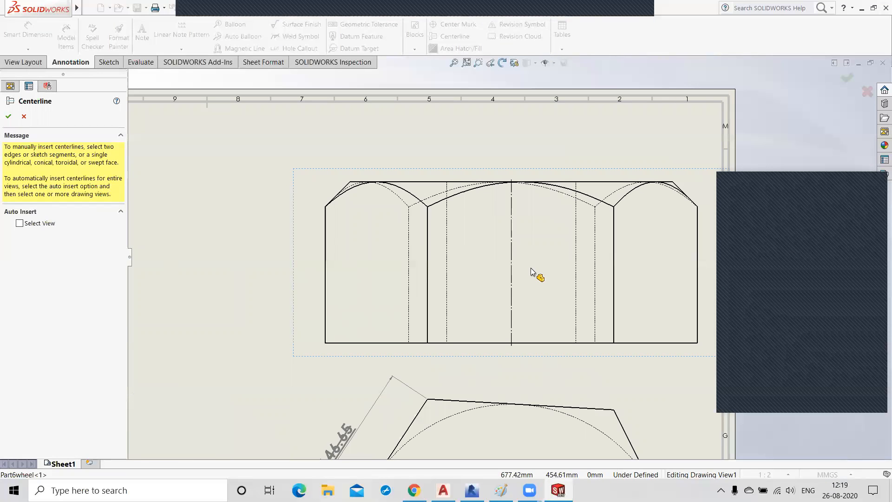
scroll(532, 266, up, 3)
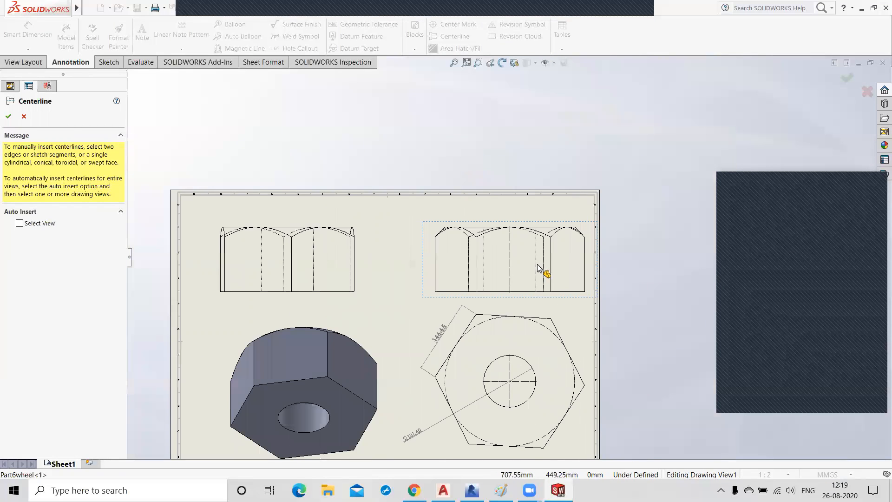
scroll(27, 226, up, 1)
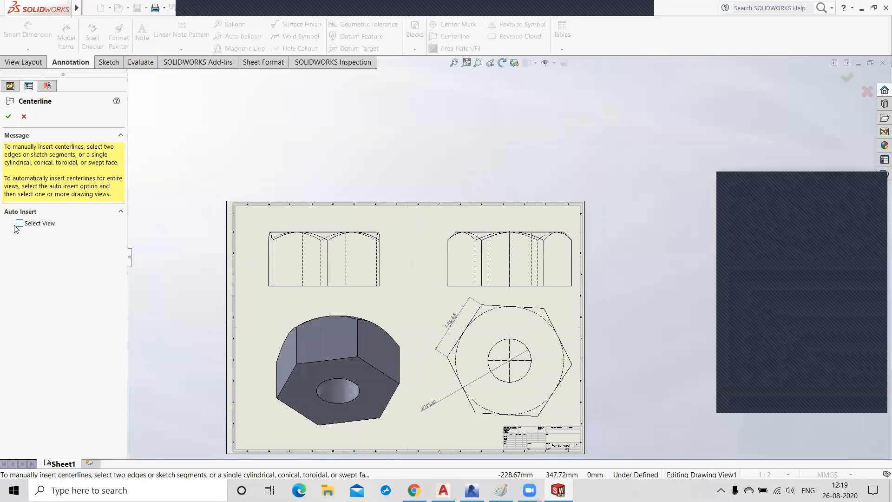
click(8, 116)
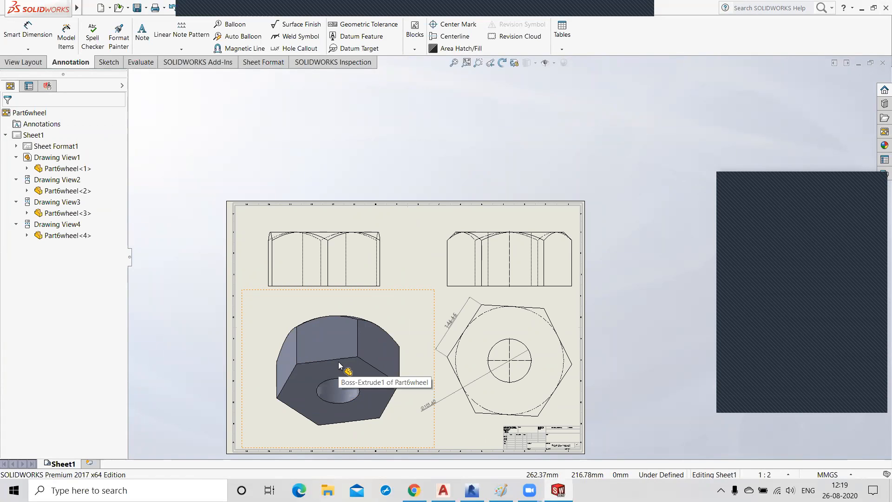
right_click(420, 137)
click(345, 144)
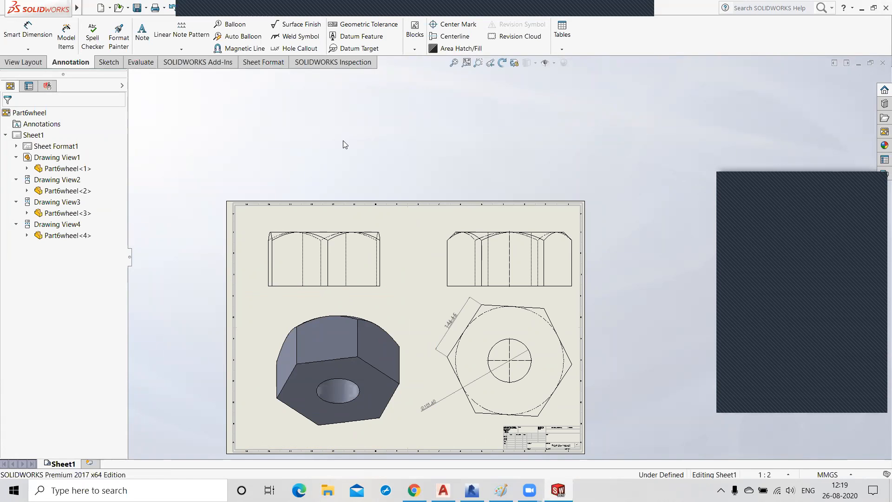